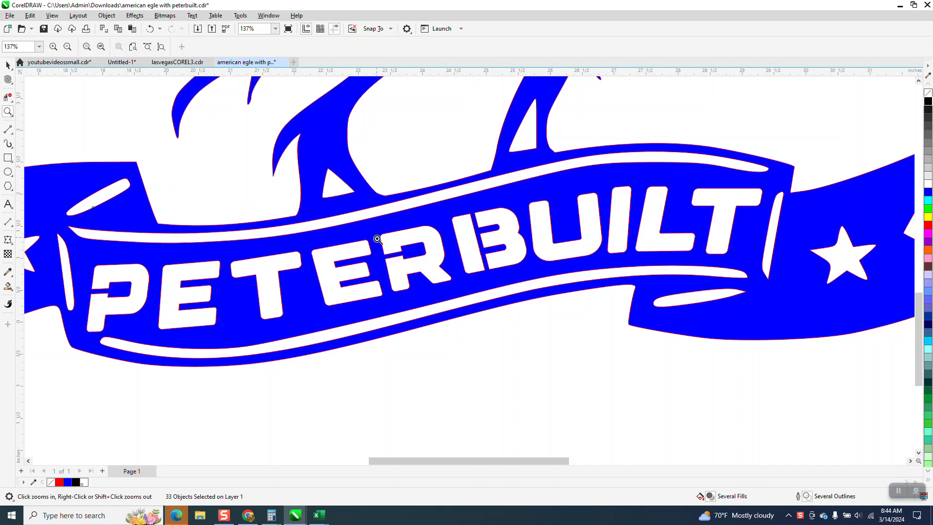
Duplicate the outlined eagle together with its PETERBUILT text 20 inches to the right
scroll(437, 252, "down", 2)
scroll(308, 297, "down", 3)
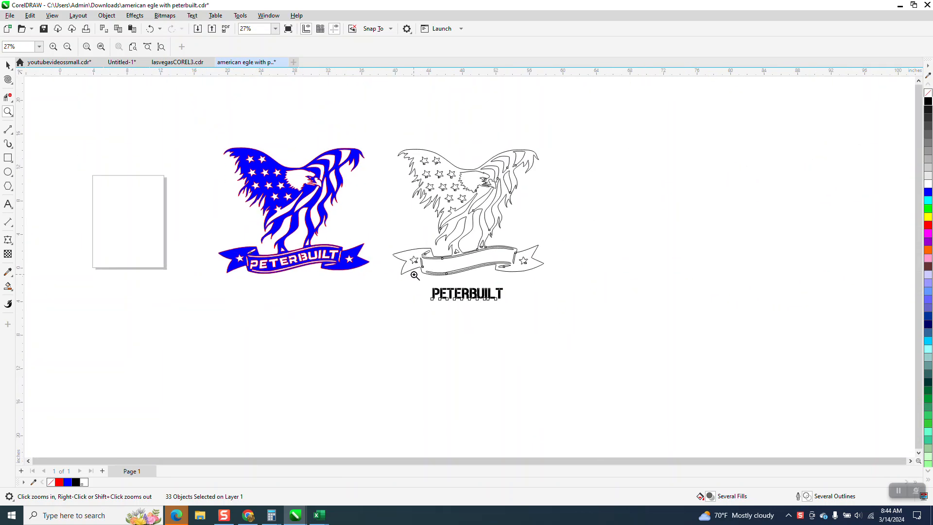
left_click(9, 67)
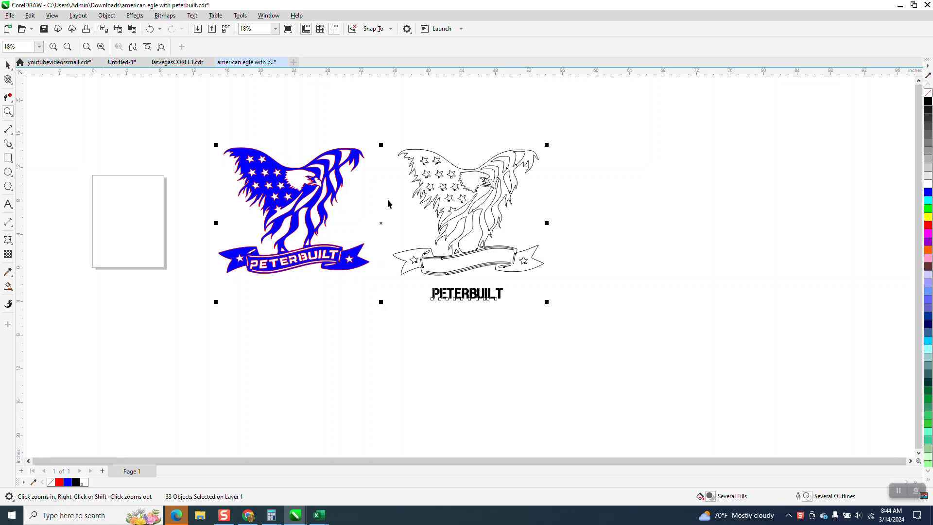
left_click_drag(381, 142, 520, 316)
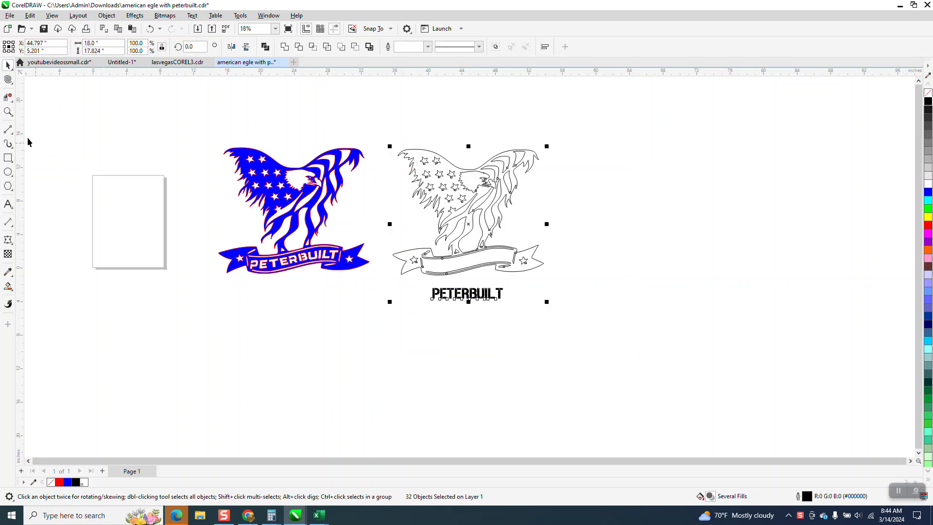
left_click(7, 112)
left_click_drag(375, 139, 640, 338)
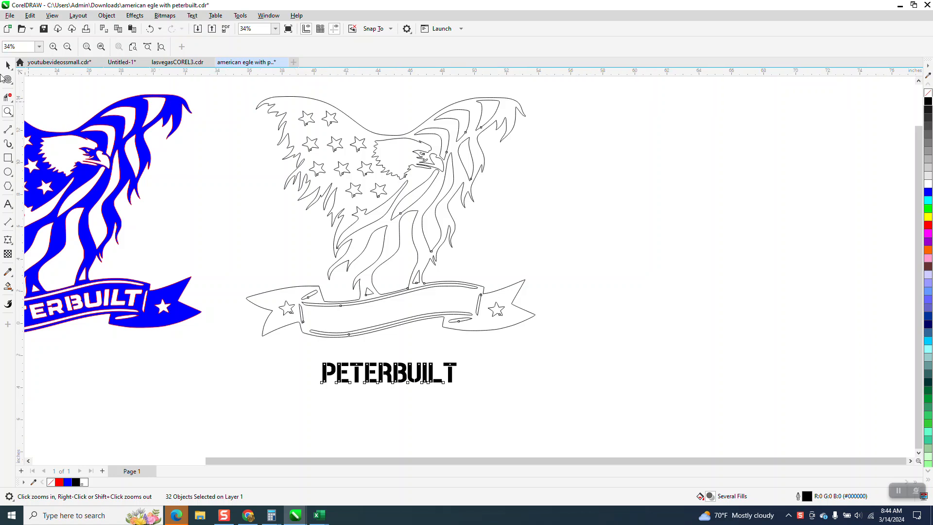
left_click(8, 64)
left_click_drag(236, 91, 543, 413)
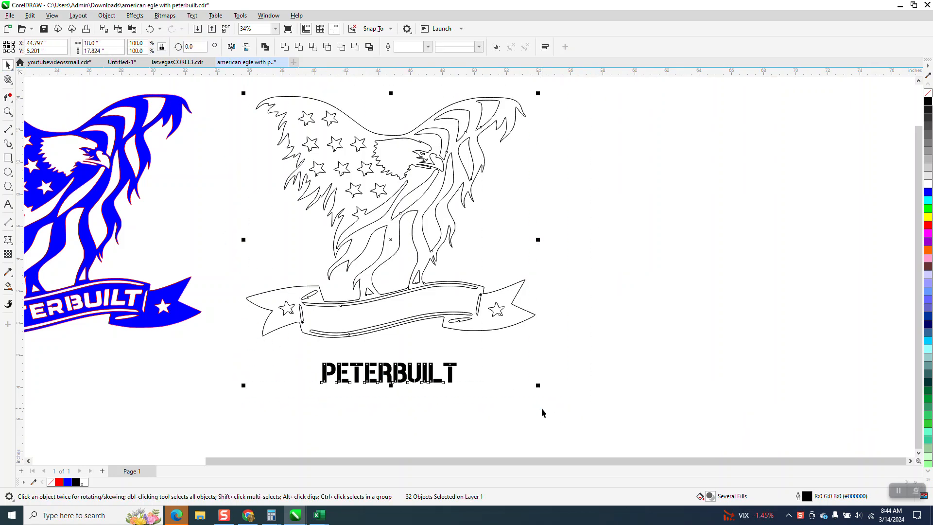
key("ctrl+d")
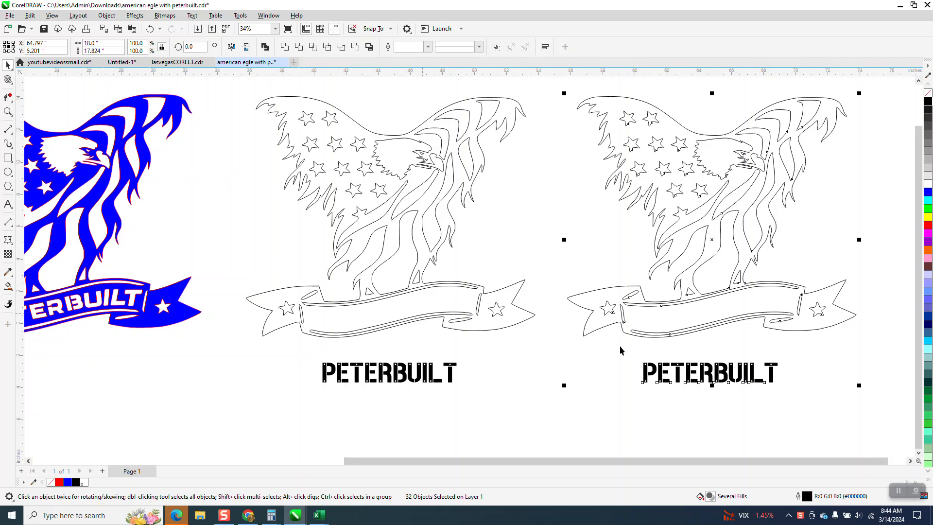
Draw two-point lines across both ends of the duplicated eagle's inner banner to enclose its lettering area
scroll(607, 319, "down", 1)
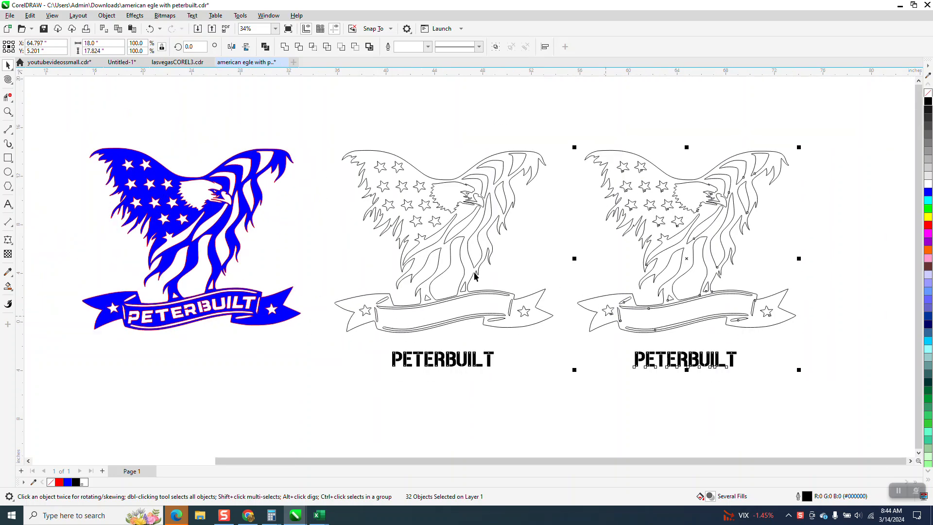
left_click(7, 113)
left_click_drag(599, 275, 729, 391)
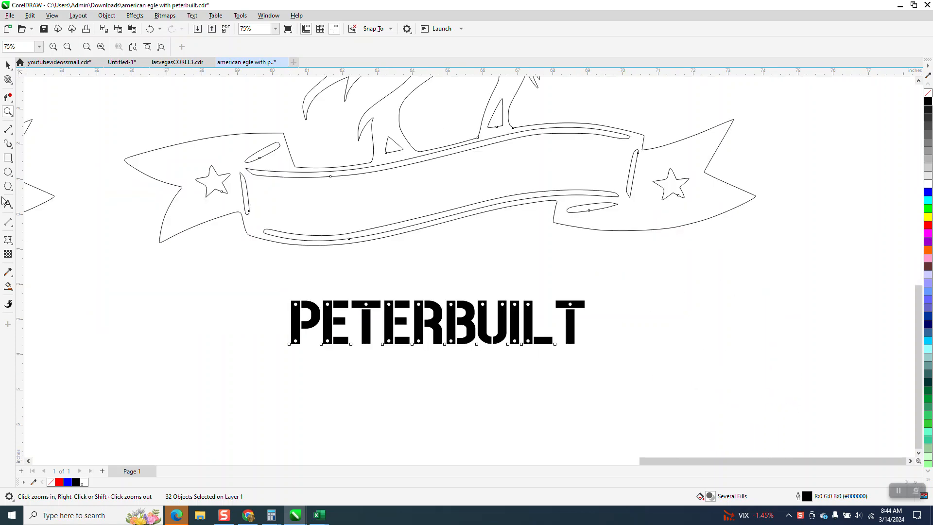
left_click(12, 133)
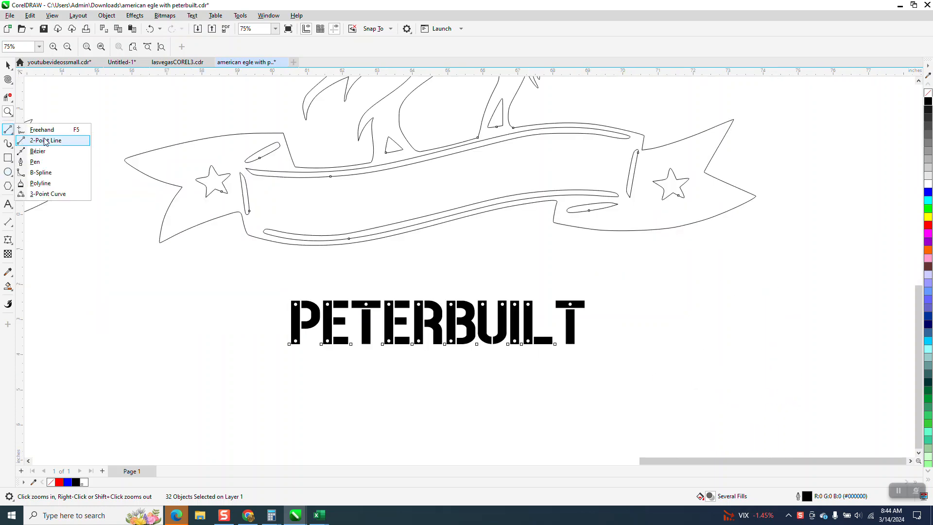
left_click(44, 140)
left_click_drag(258, 176, 271, 230)
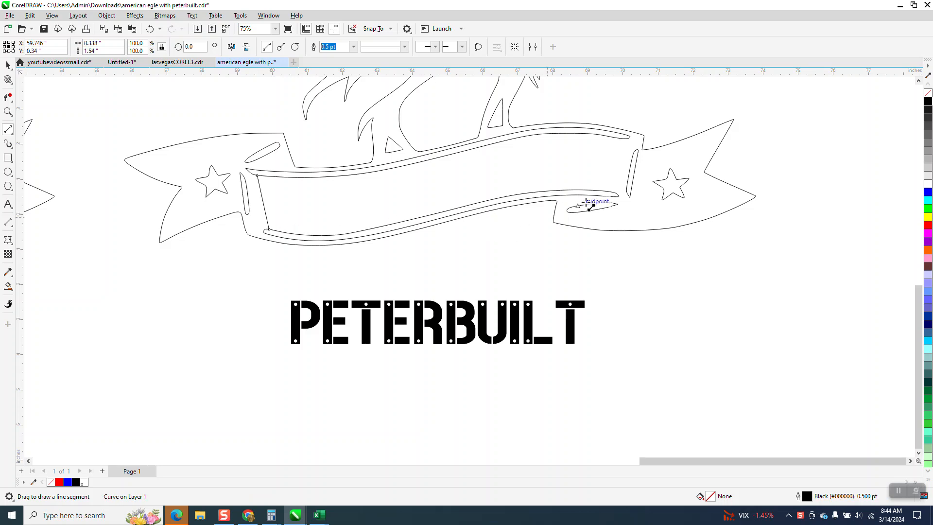
left_click_drag(620, 139, 611, 192)
left_click(8, 64)
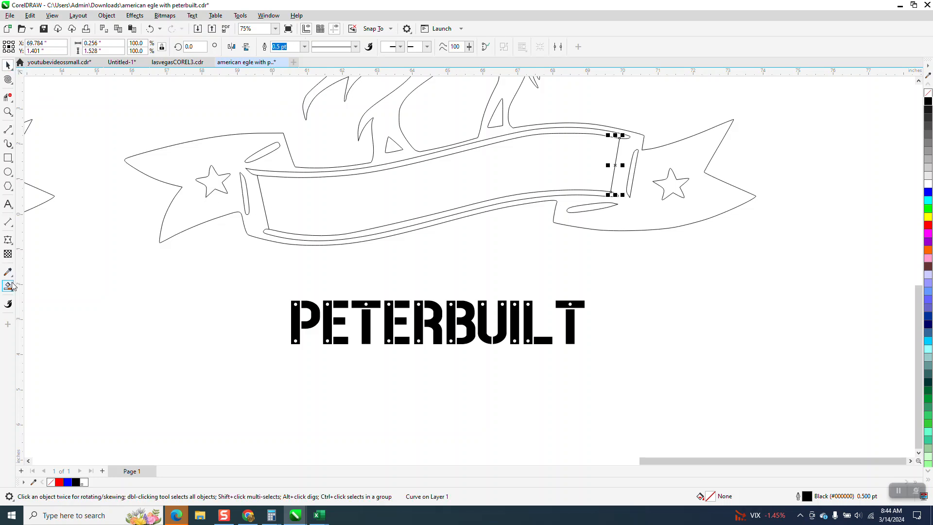
Create a separate unfilled, black-outlined shape from the enclosed banner area with Smart Fill, placed 20 inches to the right
left_click(8, 286)
left_click(351, 194)
scroll(92, 242, "down", 3)
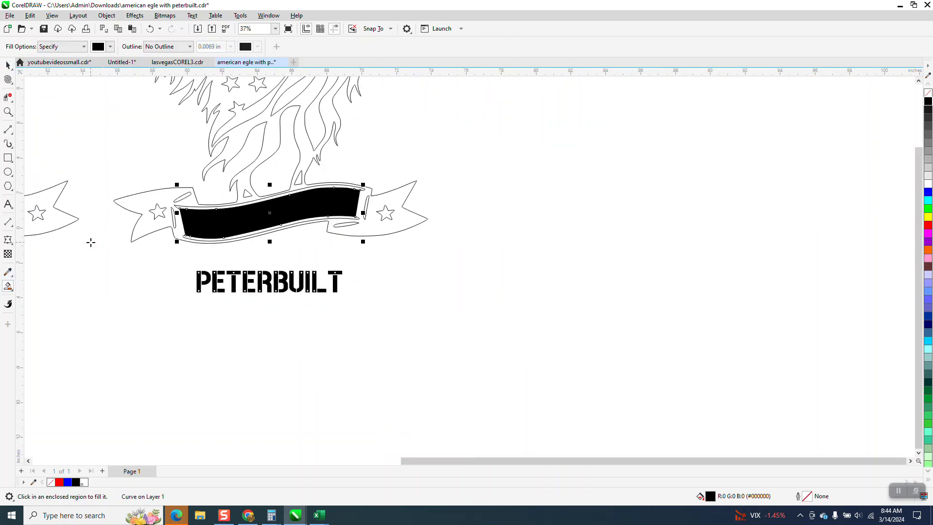
key("Right")
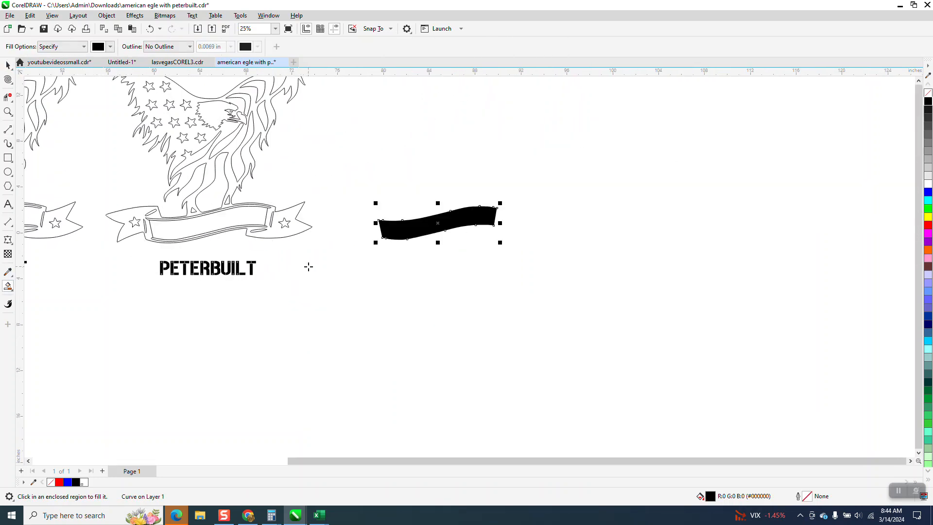
left_click(929, 92)
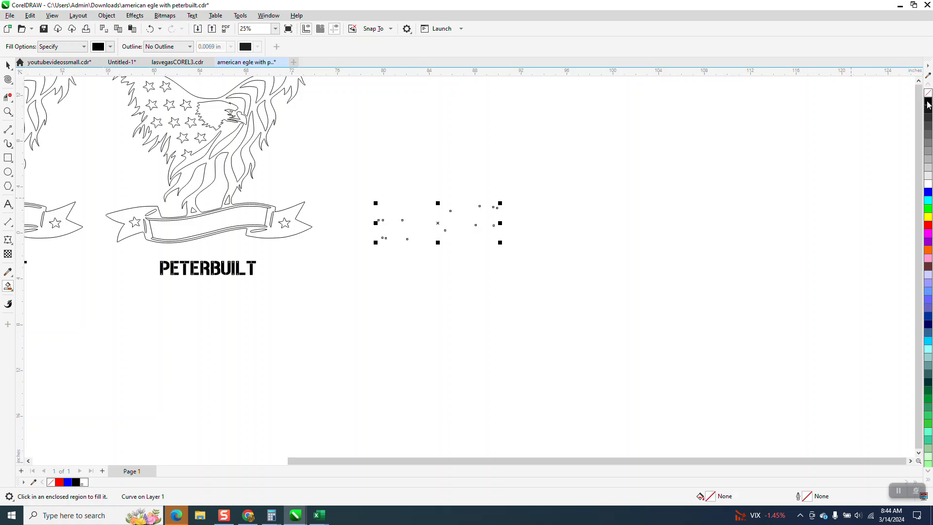
right_click(928, 101)
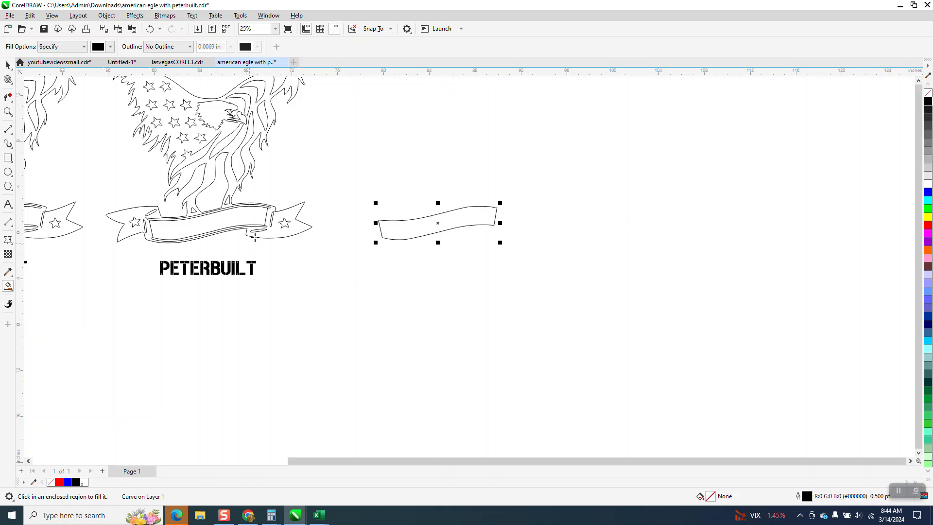
Apply a one-step inside contour with a 0.25-inch offset and red outline to the separated banner shape
left_click(136, 17)
left_click(161, 240)
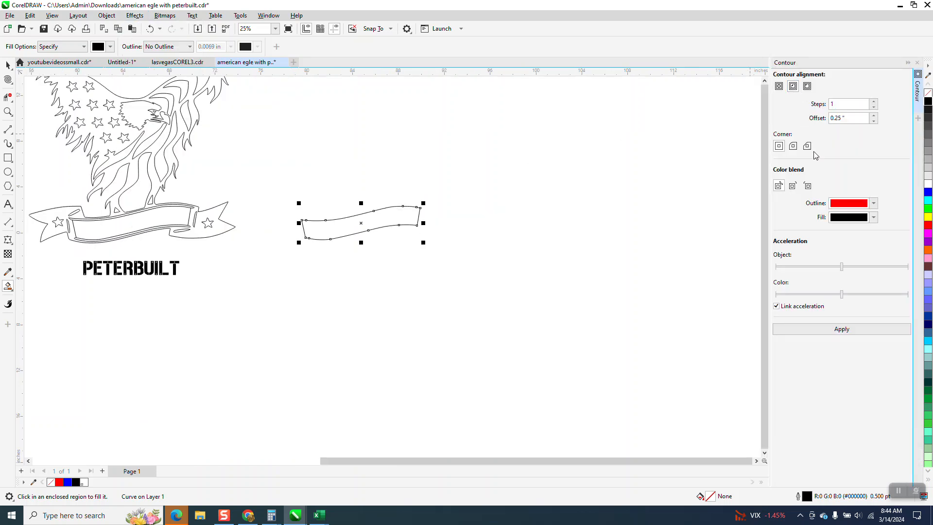
left_click(851, 332)
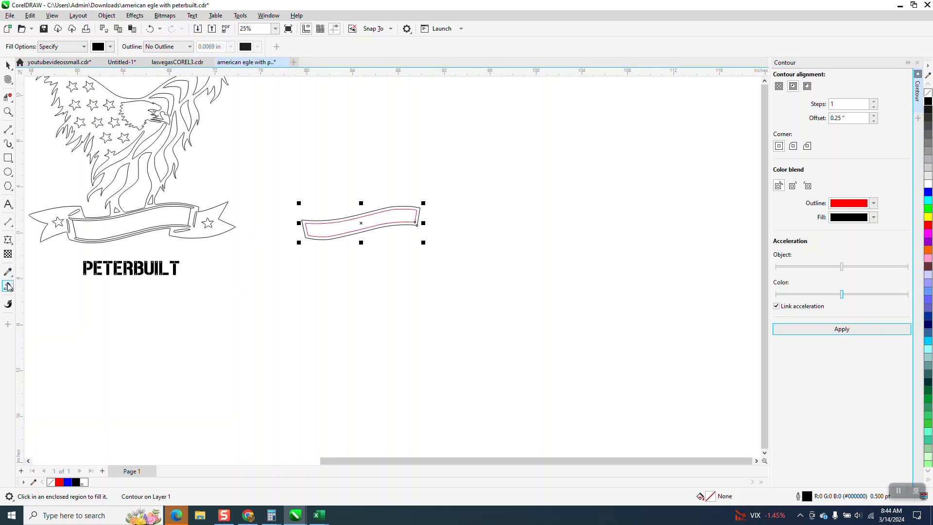
Create another unfilled, black-outlined shape from the area inside the contour with Smart Fill, placed to the right of the contoured banner
left_click(318, 231)
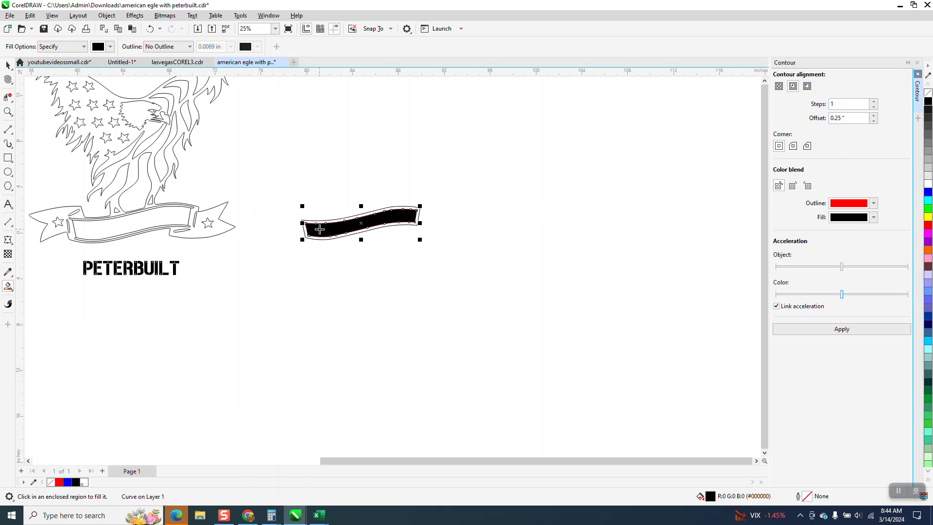
key("Right")
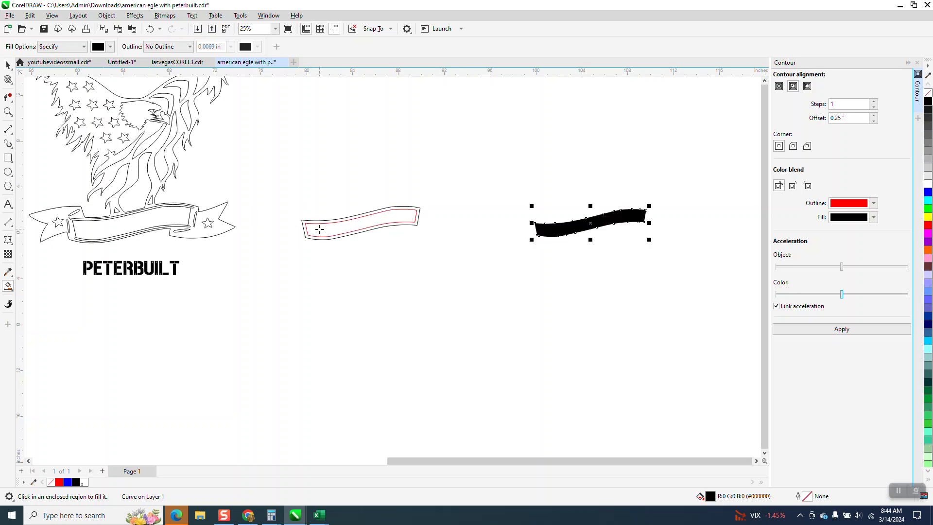
left_click(928, 93)
right_click(928, 101)
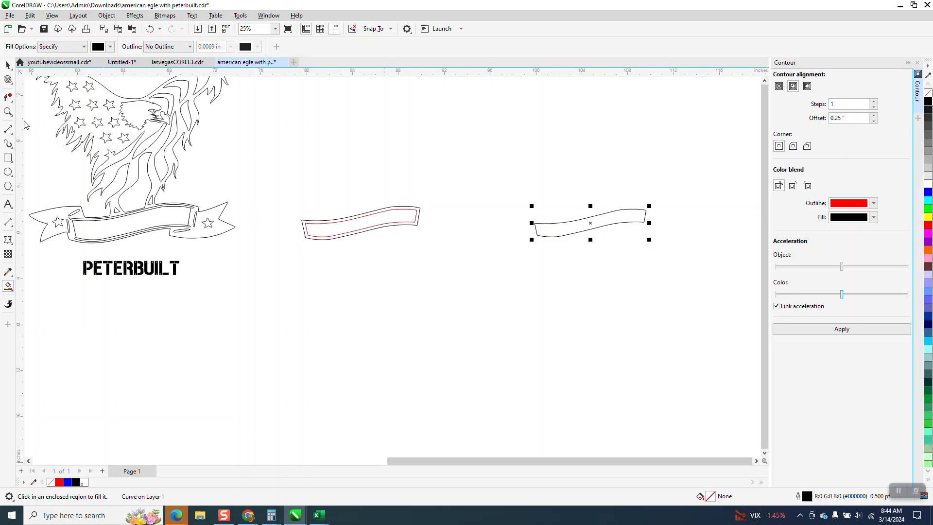
Move the duplicated PETERBUILT text beneath the separated inner banner shape and close the contour settings
left_click(9, 65)
left_click_drag(145, 262, 638, 272)
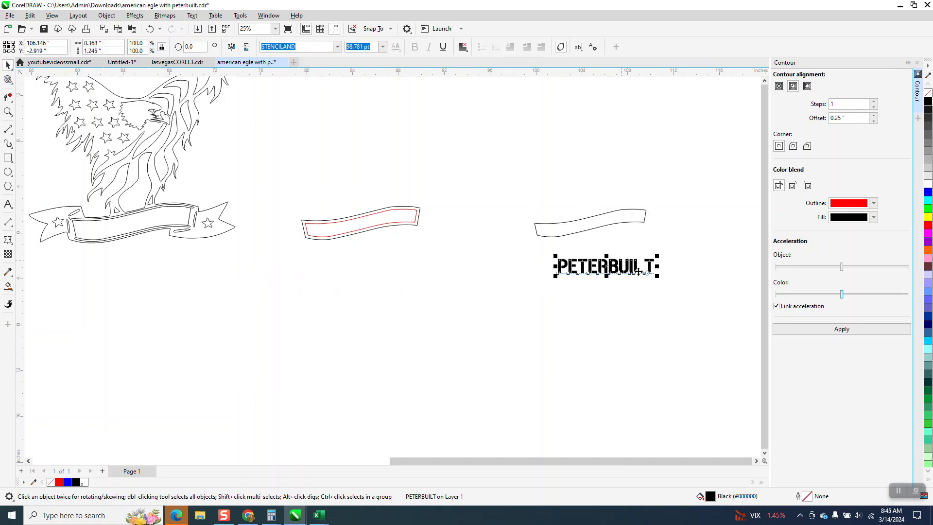
left_click(917, 63)
Apply an envelope to the PETERBUILT text, created from the inner banner shape above it
left_click(138, 16)
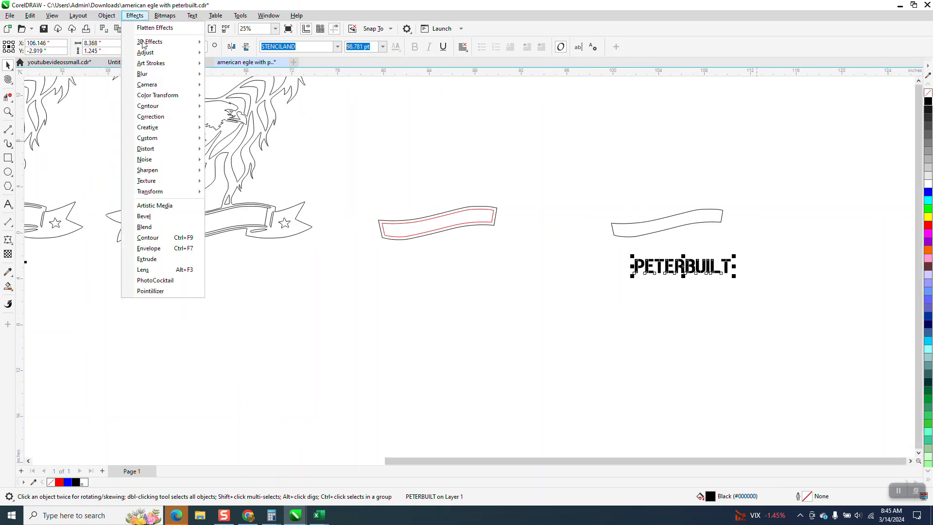
left_click(148, 249)
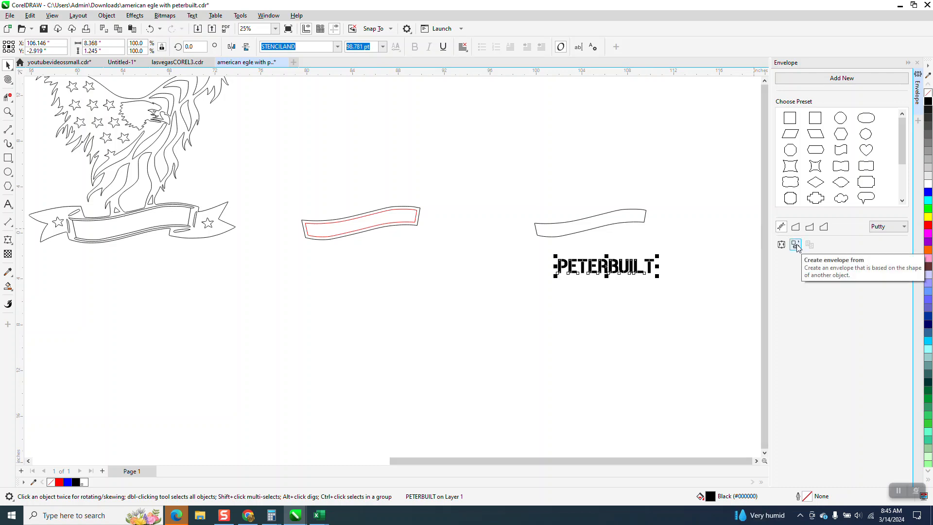
left_click(796, 245)
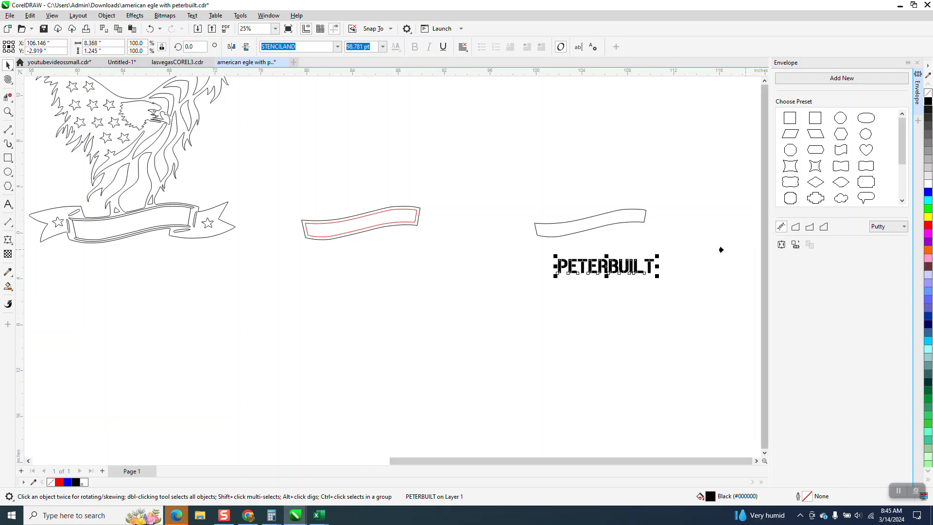
left_click(593, 222)
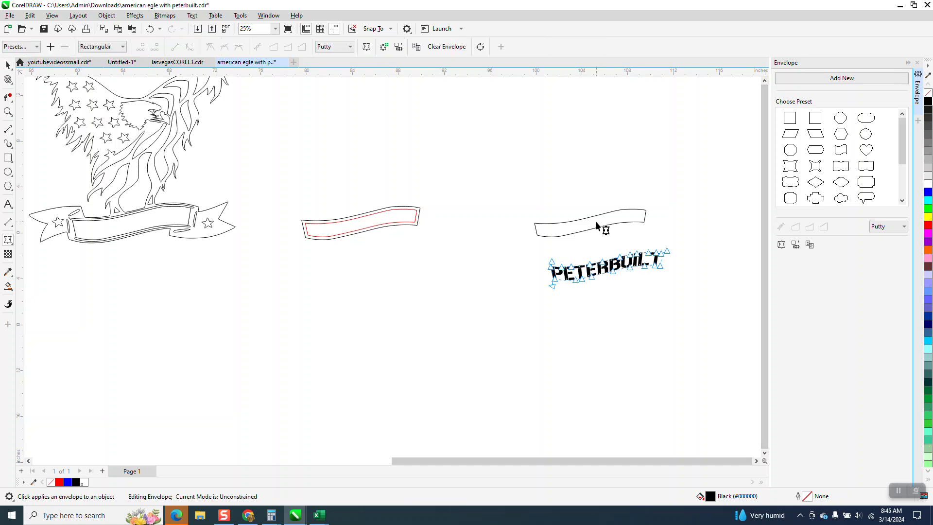
left_click(9, 65)
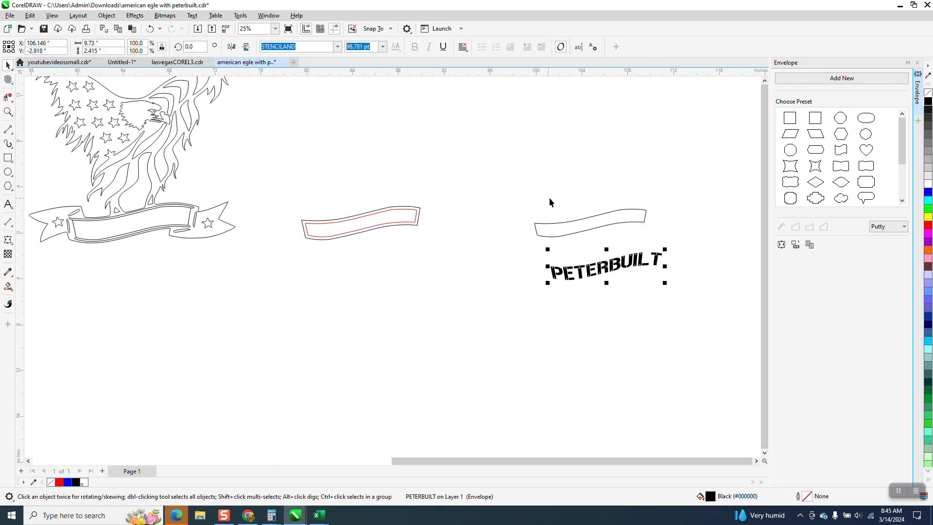
Align the enveloped PETERBUILT text to the horizontal and vertical center of the inner banner shape
left_click(594, 227, "shift")
key("e")
key("c")
left_click(608, 143)
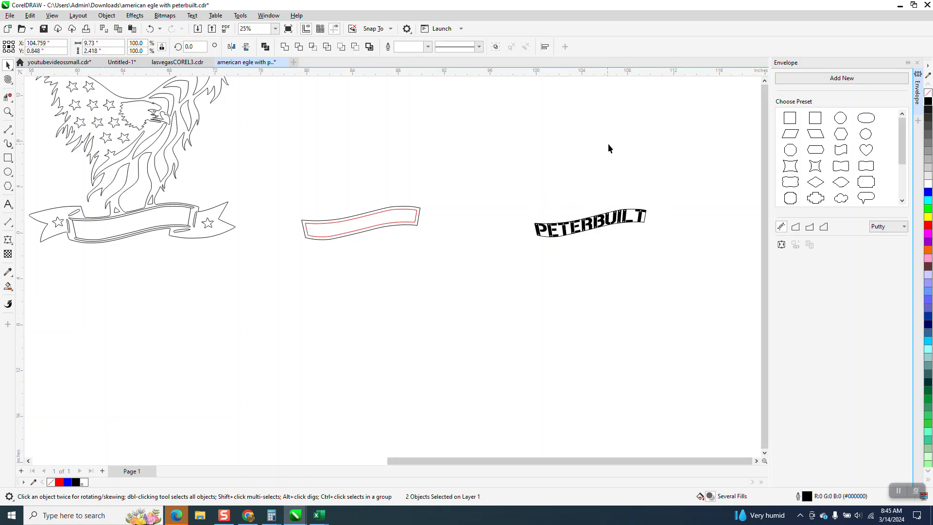
Move the inner banner shape 20 inches down, and move the enveloped text 40 inches left into the eagle's banner
left_click(645, 212)
key("Down")
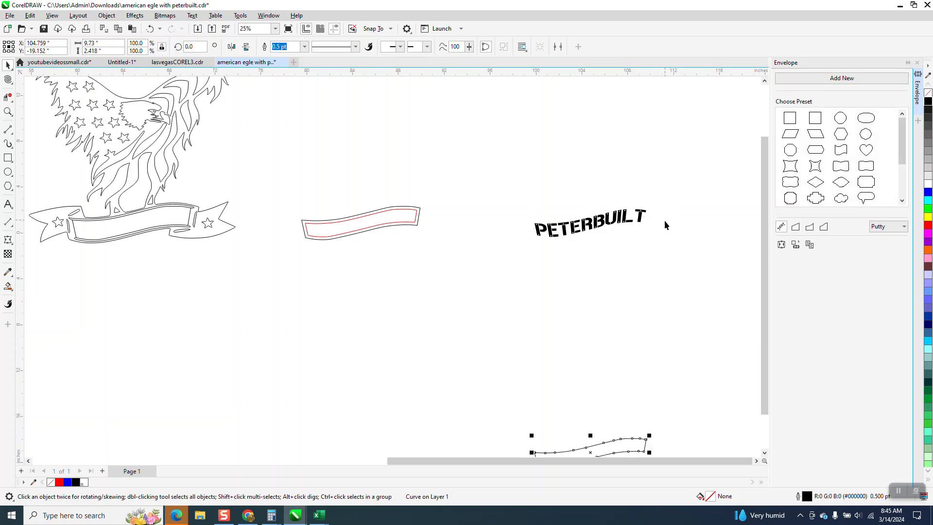
left_click(628, 224)
scroll(705, 240, "down", 1)
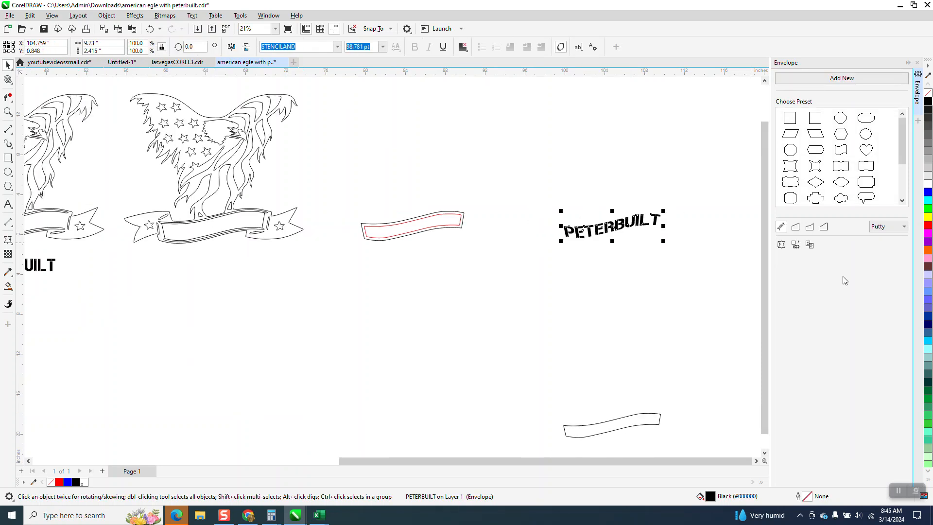
key("Left")
key("Left")
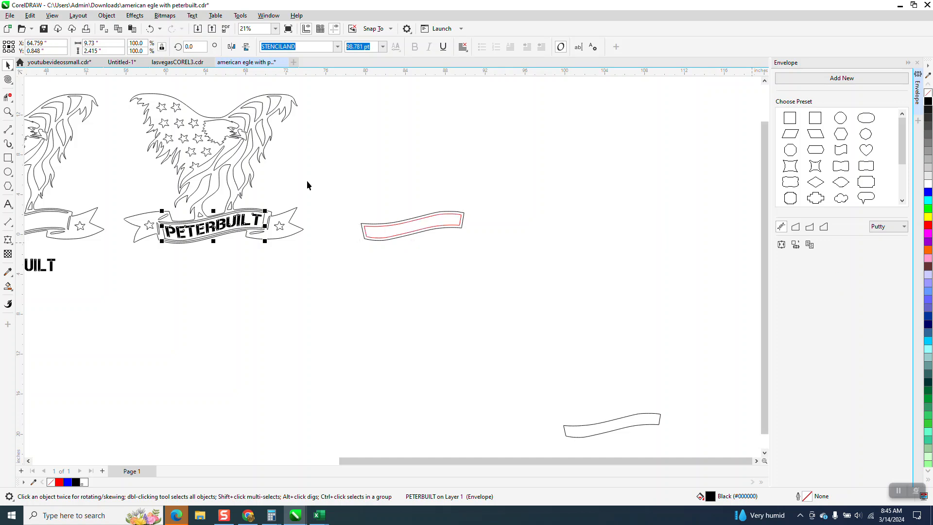
Delete the two closing lines at the ends of the lettered banner
left_click(8, 111)
left_click_drag(99, 187, 413, 277)
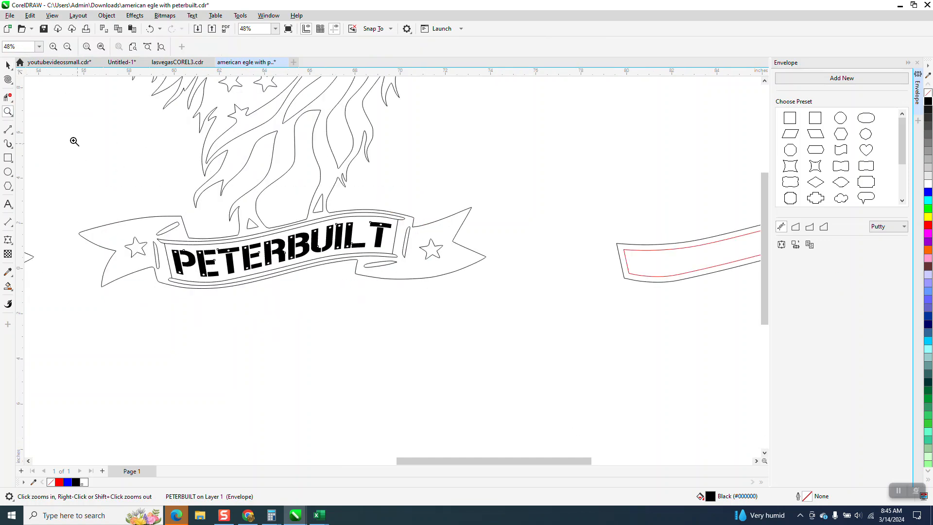
left_click_drag(157, 333, 203, 311)
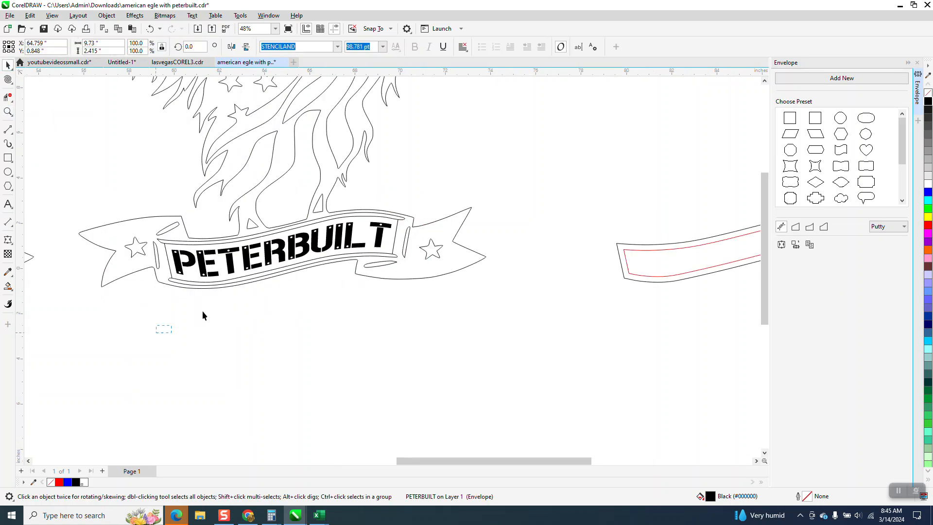
left_click(395, 236)
left_click(396, 237)
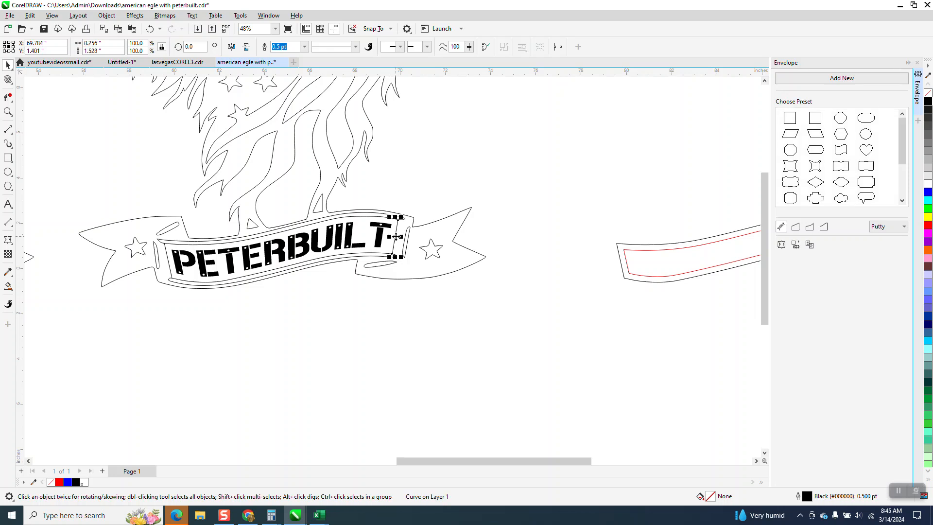
key("XF86Calculator")
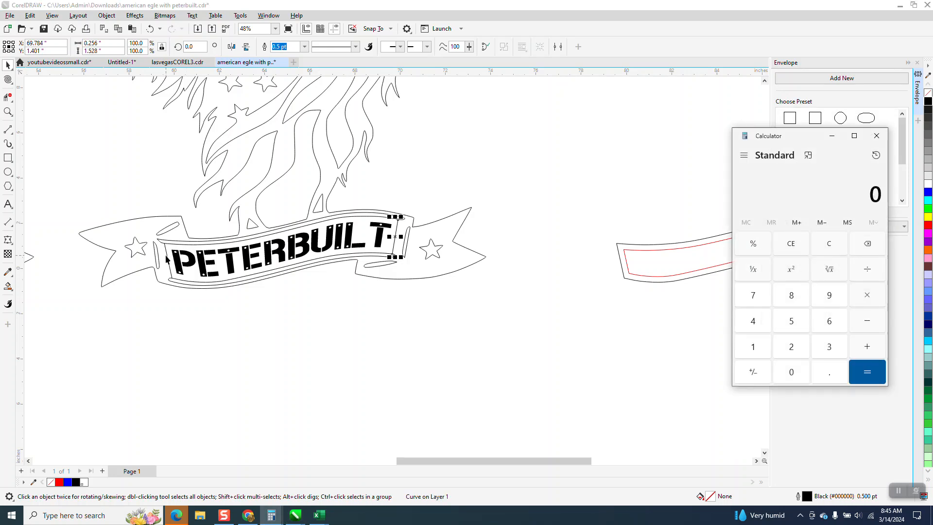
left_click(167, 259)
key("Delete")
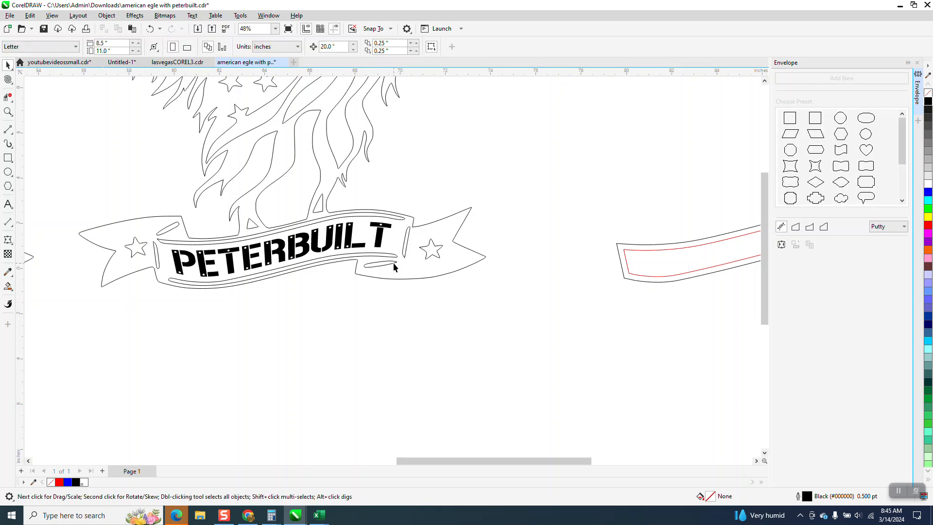
Examine the enveloped PETERBUILT lettering up close and compare it with the blue eagle's lettering and the flat text below the outline eagle
left_click(8, 112)
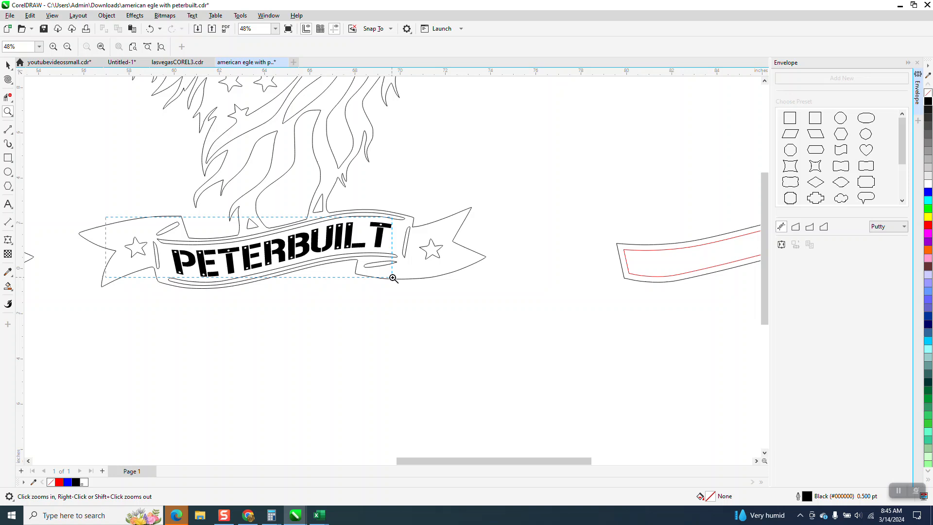
left_click(498, 308)
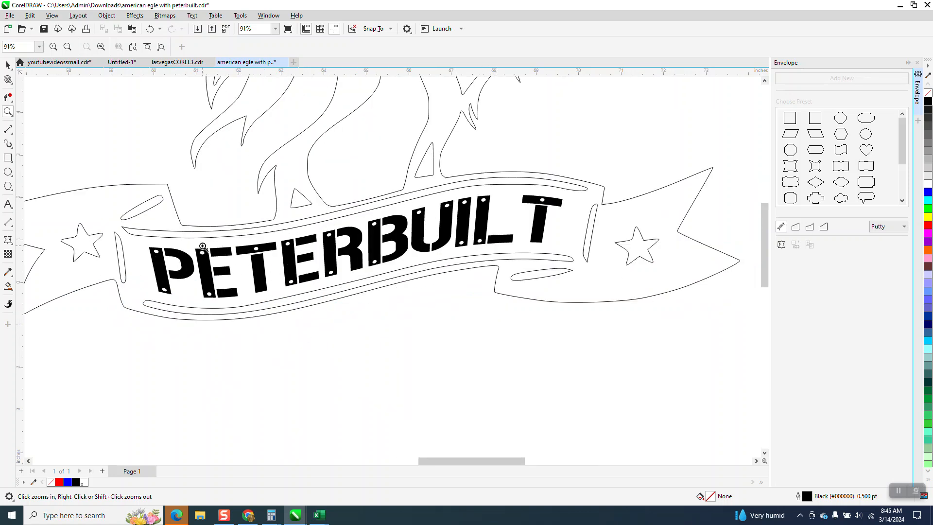
scroll(244, 305, "up", 5)
scroll(242, 304, "down", 5)
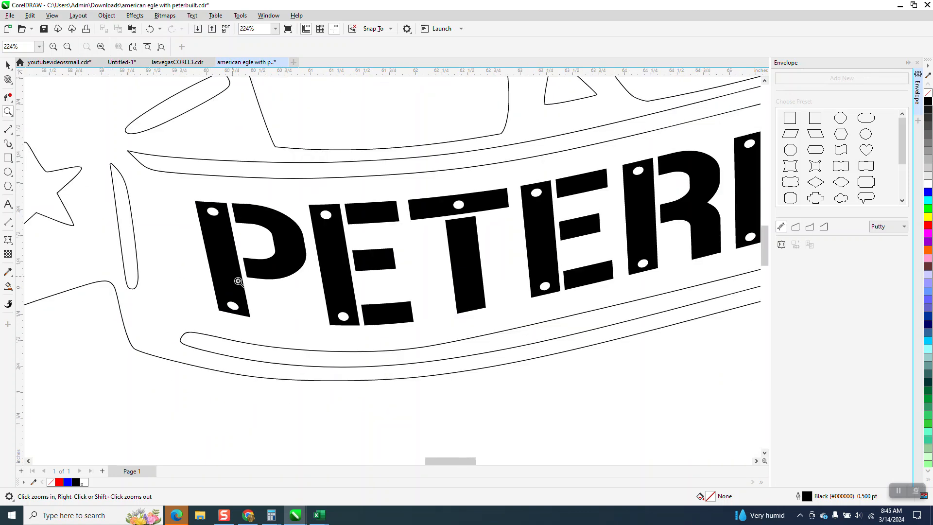
scroll(271, 273, "down", 2)
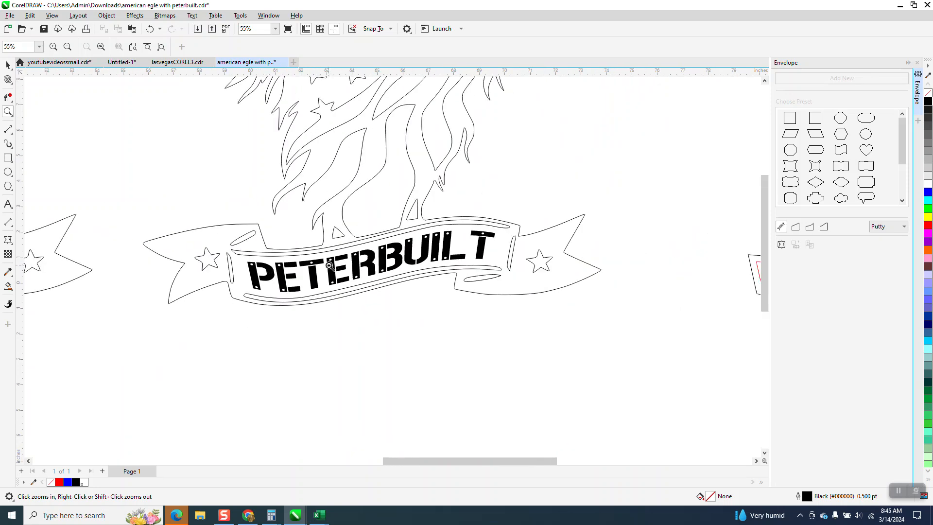
scroll(324, 264, "down", 1)
scroll(521, 301, "up", 1)
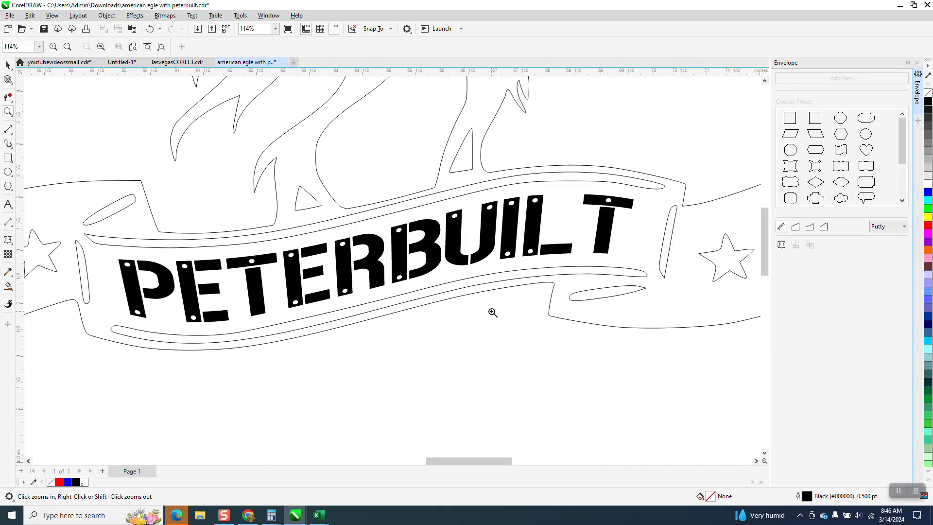
scroll(491, 313, "down", 3)
scroll(256, 304, "down", 3)
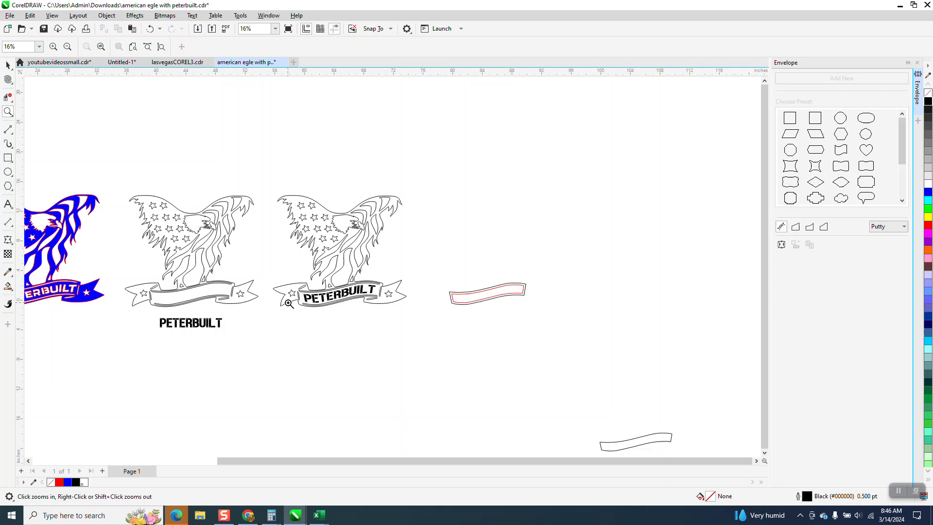
scroll(76, 298, "up", 8)
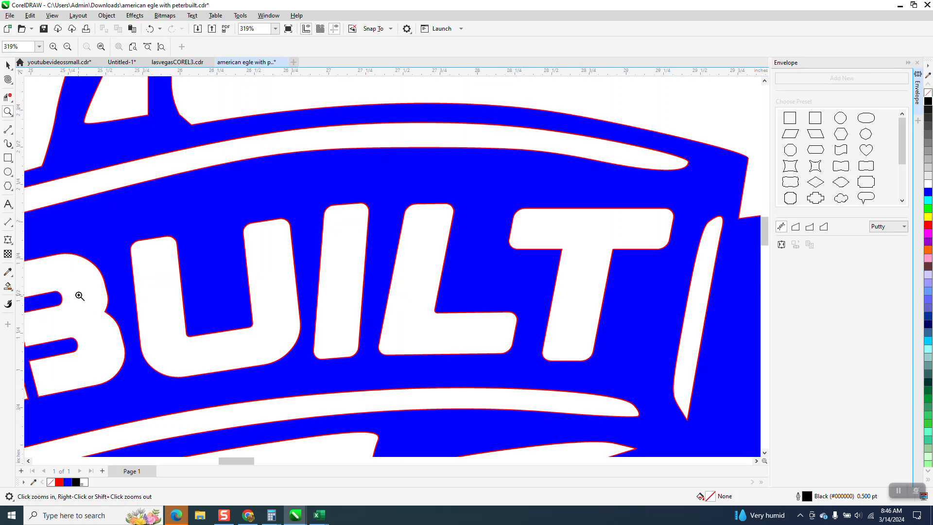
scroll(257, 281, "down", 6)
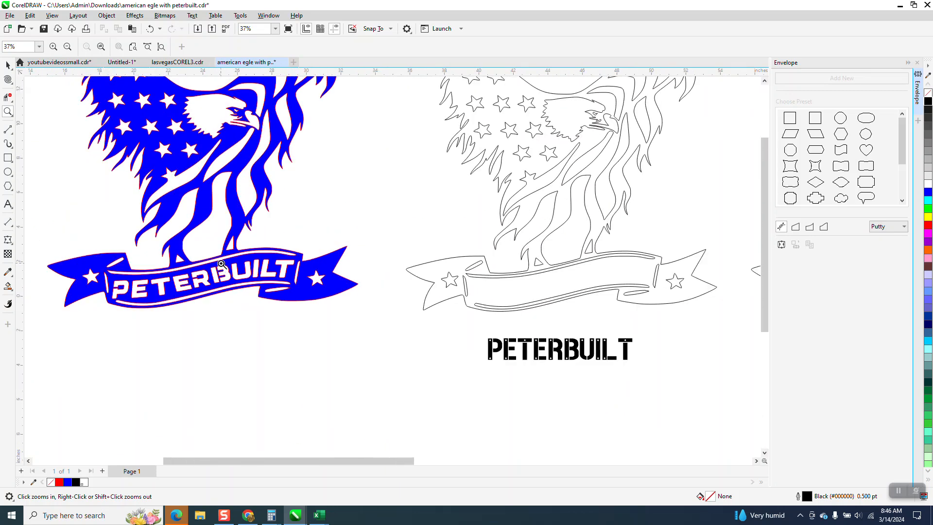
scroll(272, 284, "up", 8)
scroll(271, 215, "down", 8)
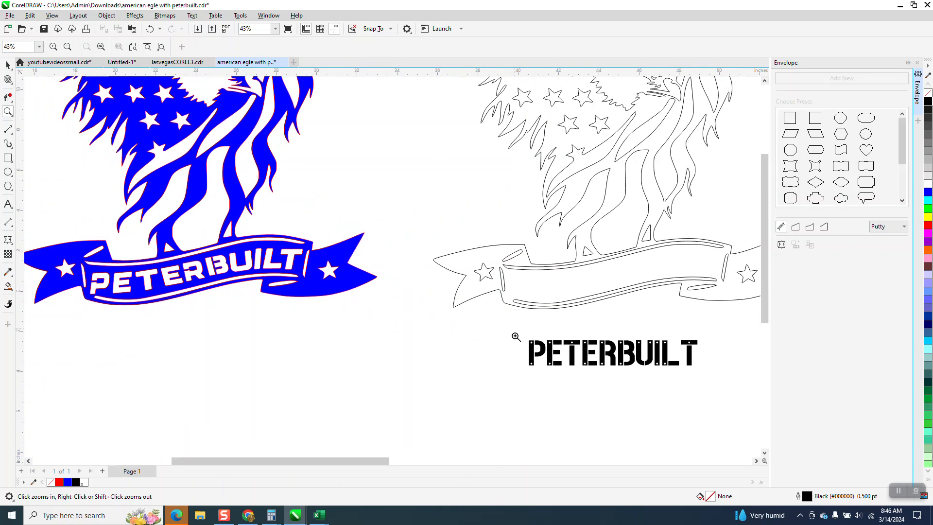
left_click_drag(517, 337, 747, 390)
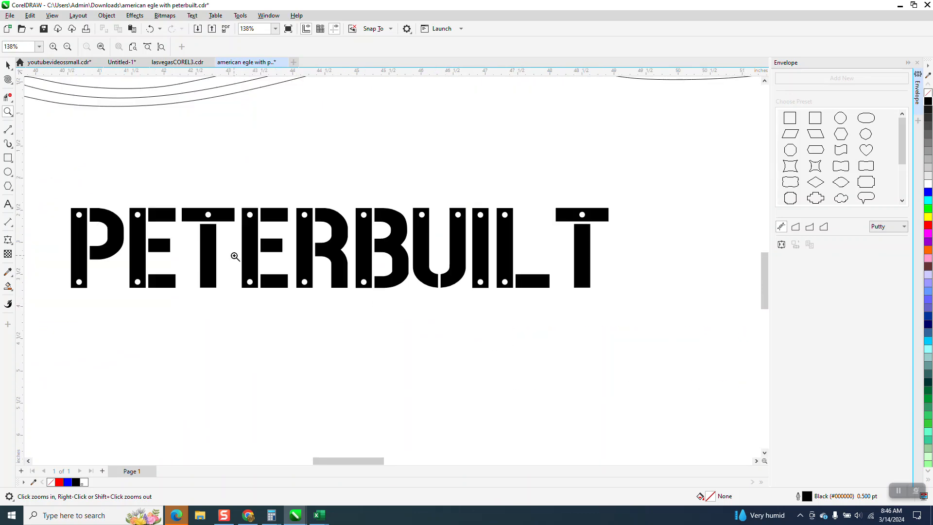
Move the lettered outline eagle together with the separate banner and contour shapes beside it 20 inches down
left_click(8, 66)
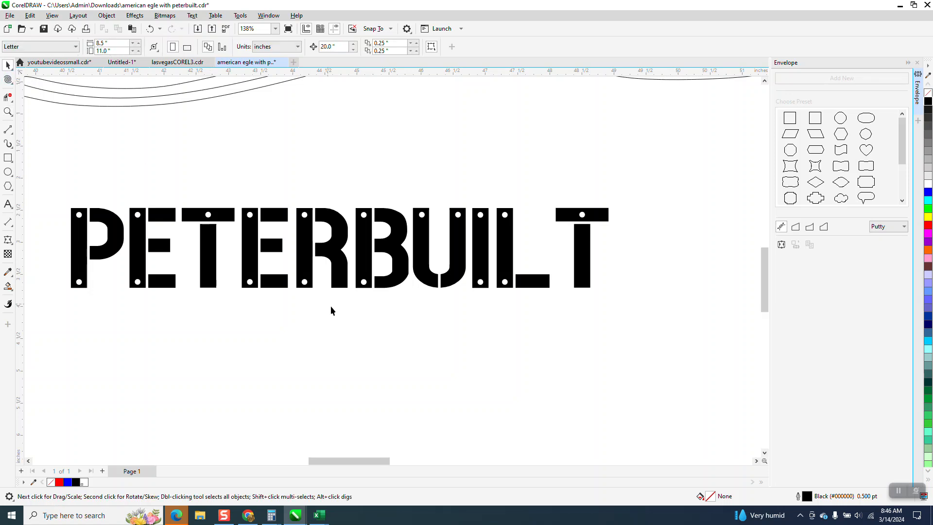
scroll(343, 311, "down", 4)
scroll(389, 323, "down", 3)
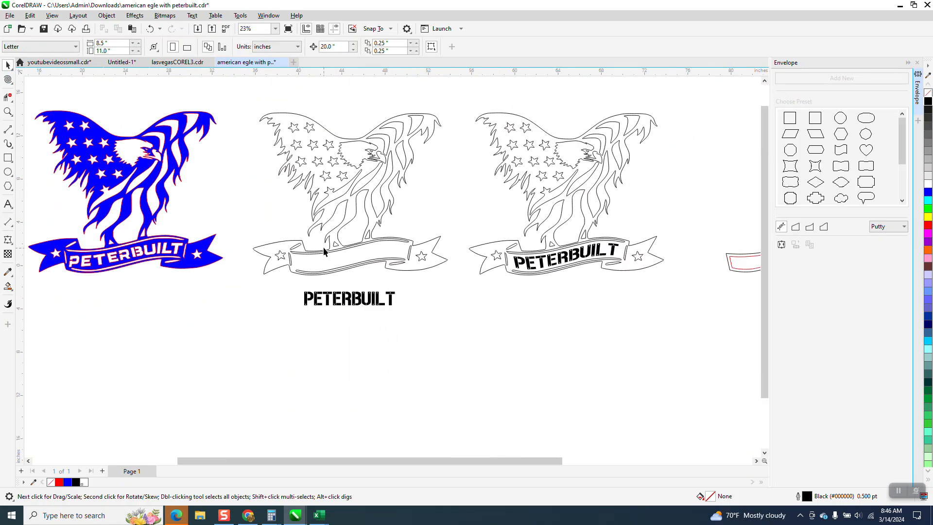
scroll(466, 109, "down", 1)
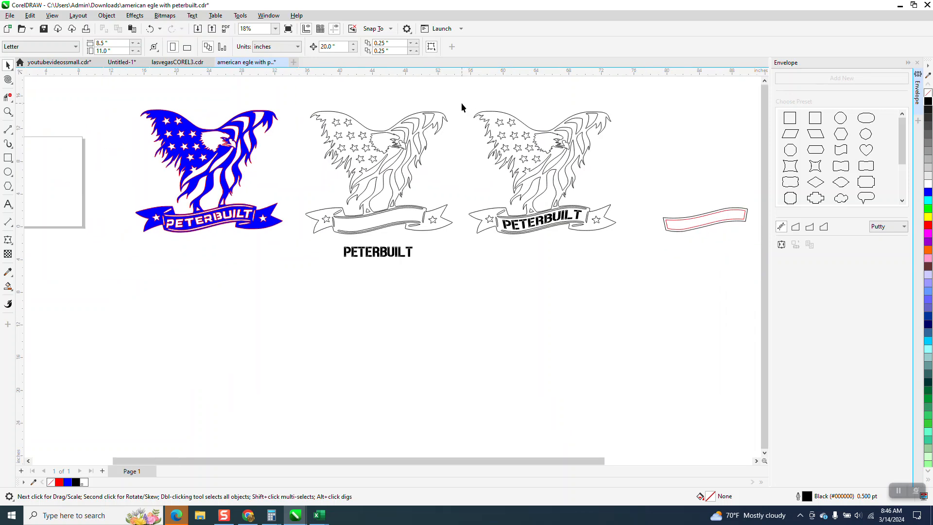
left_click_drag(742, 250, 748, 254)
key("Down")
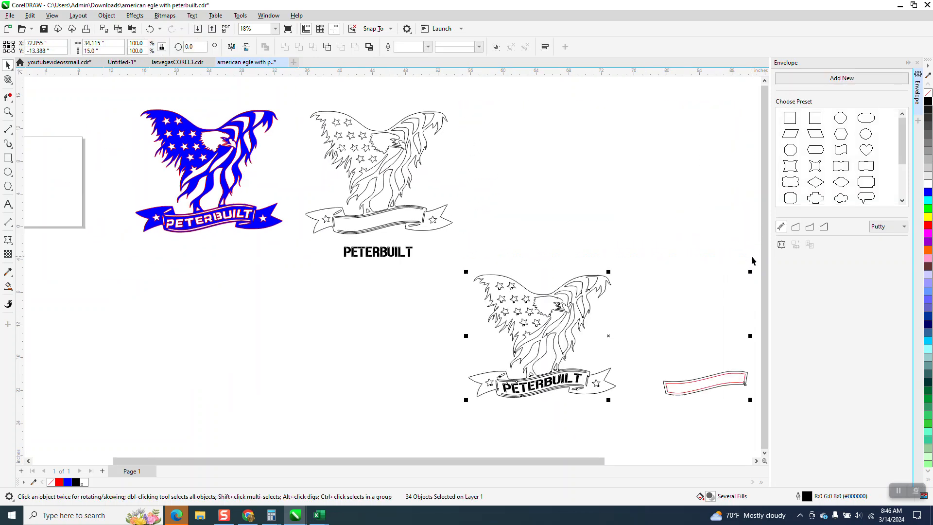
Try to trace the lower inner edge of the empty banner with a 3-point curve, and delete the curve
scroll(670, 272, "down", 2)
scroll(664, 275, "down", 2)
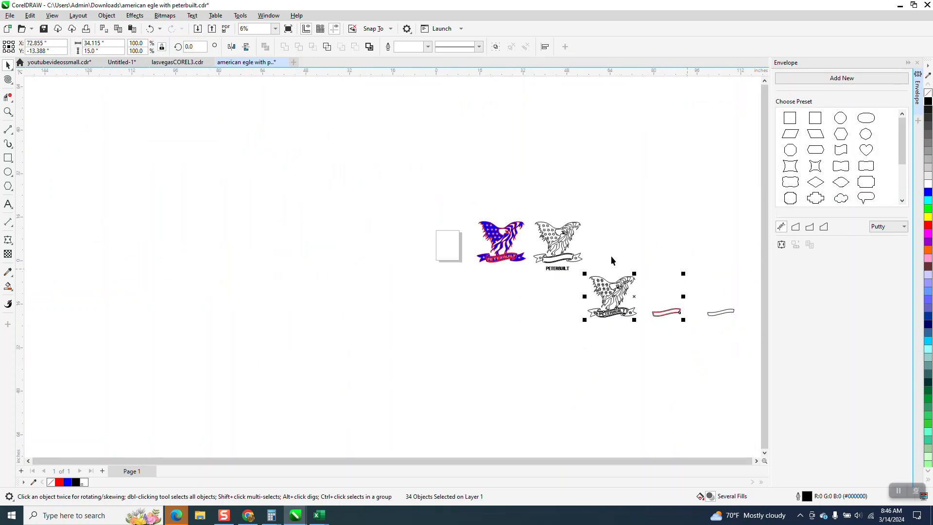
left_click(8, 112)
left_click_drag(489, 206, 608, 294)
left_click_drag(342, 224, 573, 378)
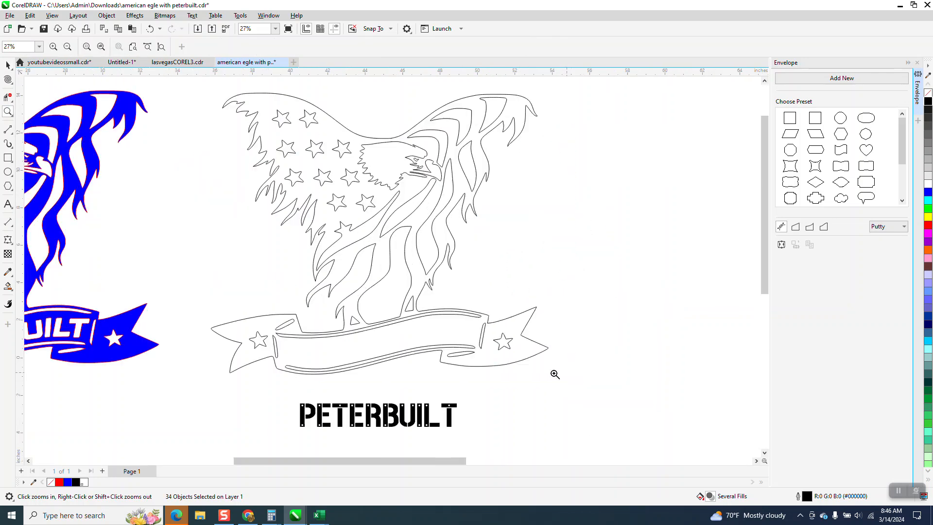
left_click(13, 149)
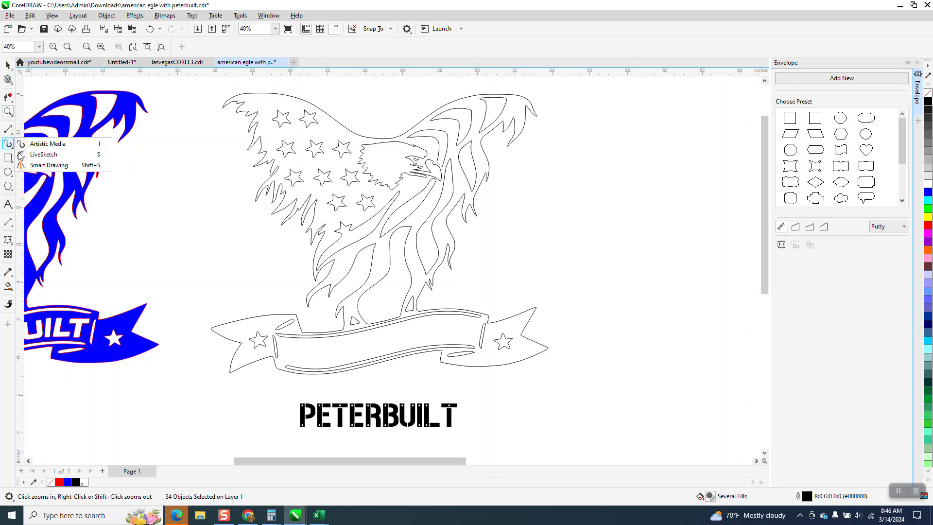
left_click(13, 133)
left_click(33, 193)
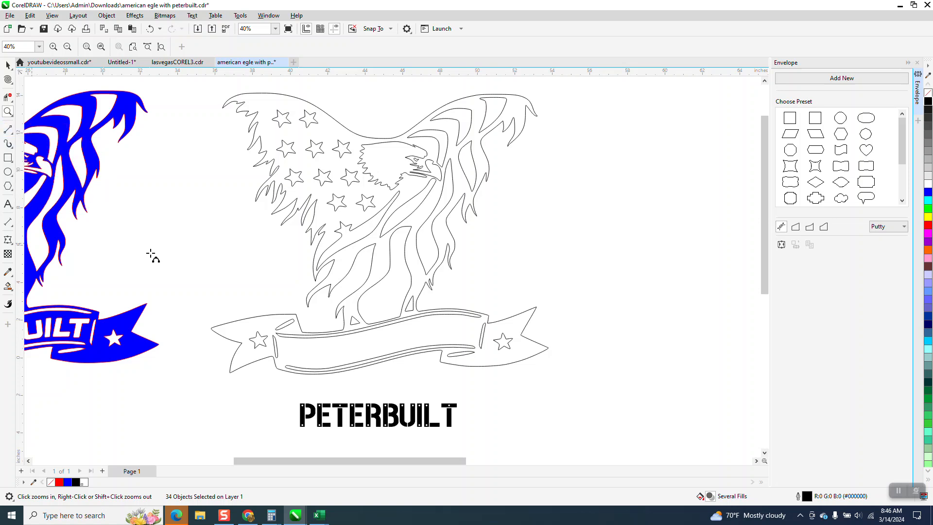
left_click(8, 112)
left_click_drag(260, 313, 608, 381)
left_click(13, 134)
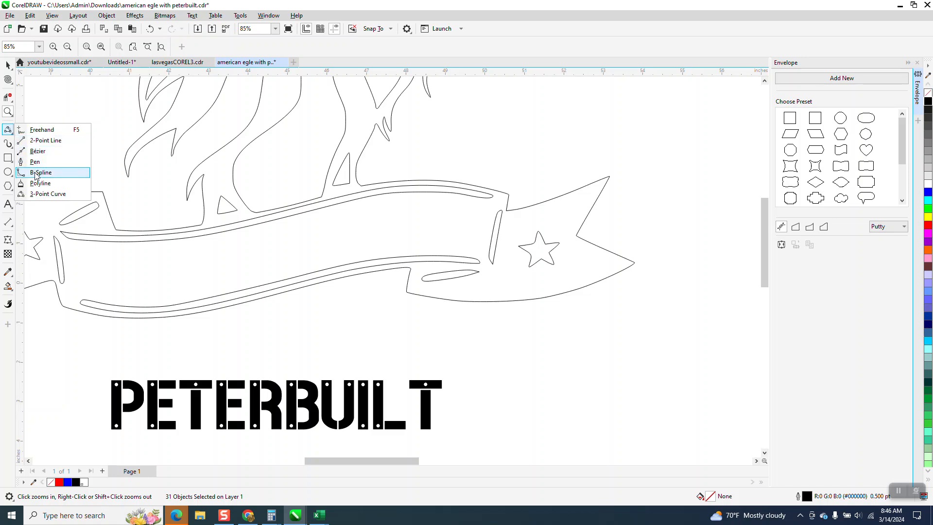
left_click(42, 193)
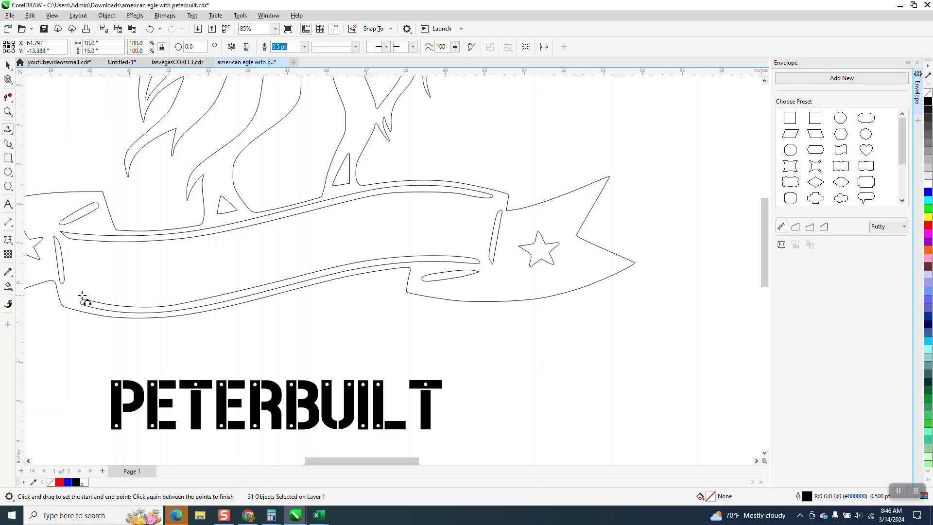
left_click_drag(83, 301, 457, 254)
left_click(457, 254)
left_click(7, 112)
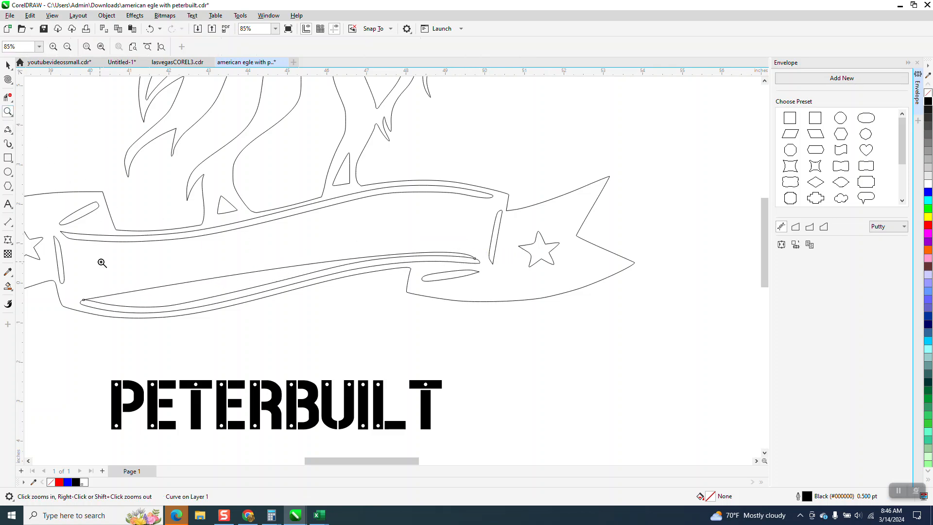
left_click(8, 64)
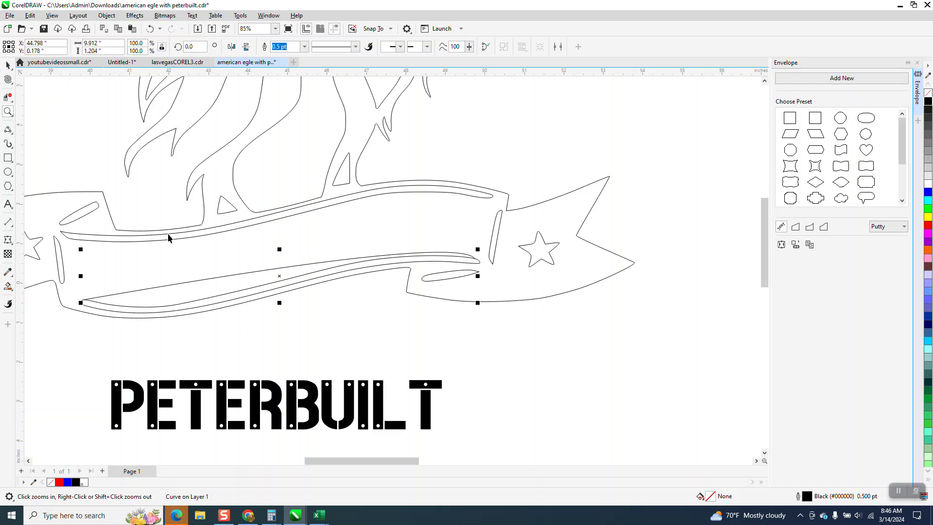
left_click(282, 285)
Duplicate the thin lower band of the empty banner and move the copy 20 inches right
scroll(282, 285, "down", 1)
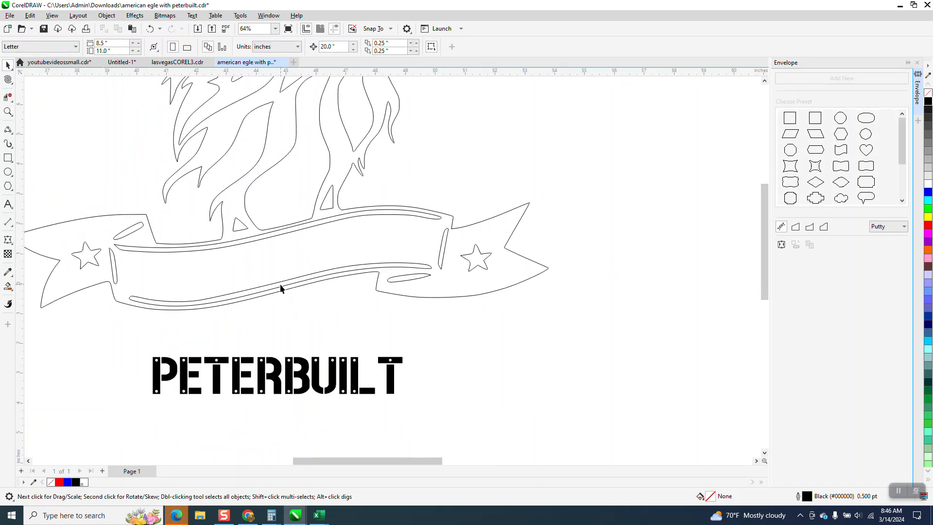
scroll(241, 284, "down", 4)
key("plus")
key("Right")
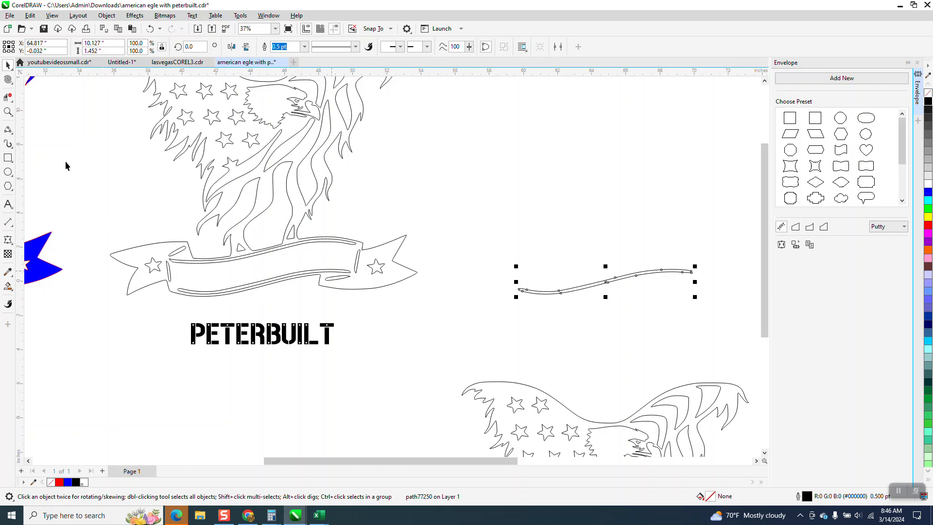
Break the copied band's curve apart at its left end node and at its right end node
left_click(9, 116)
left_click_drag(516, 258, 704, 316)
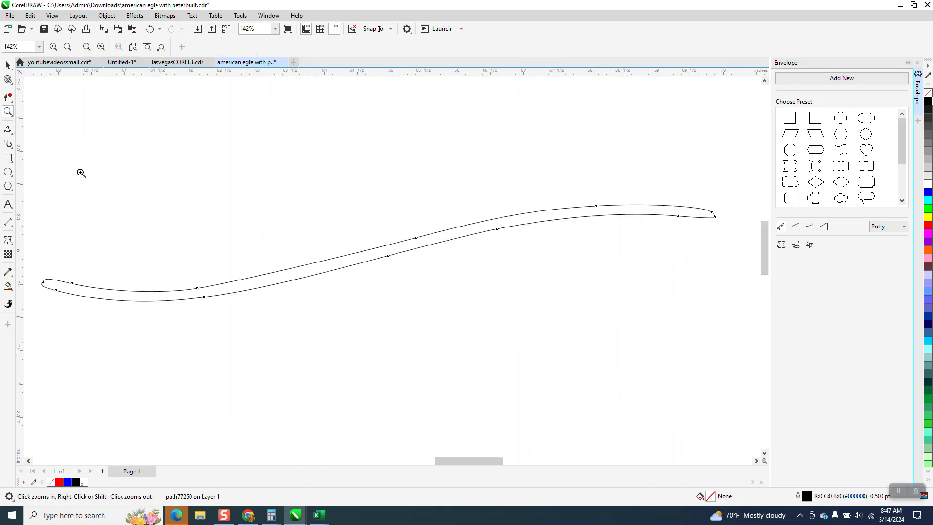
key("space")
left_click(14, 84)
left_click(34, 77)
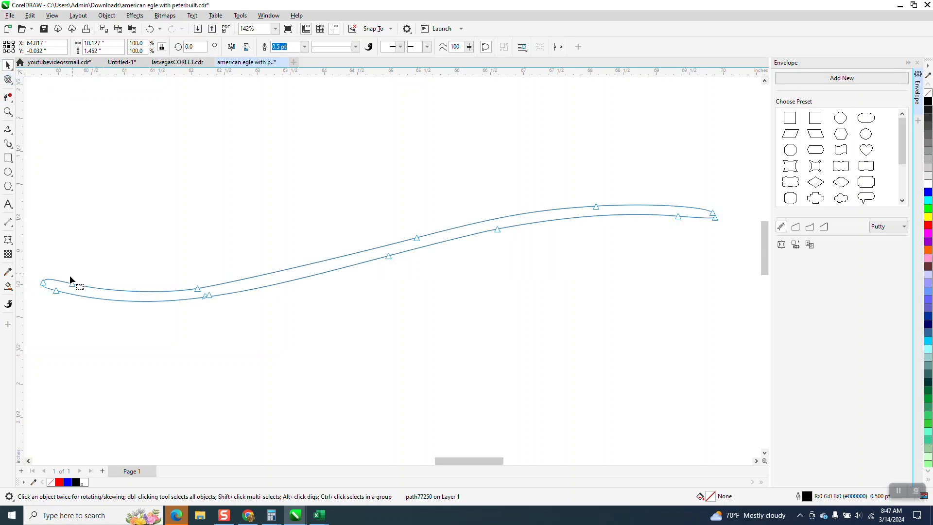
right_click(43, 286)
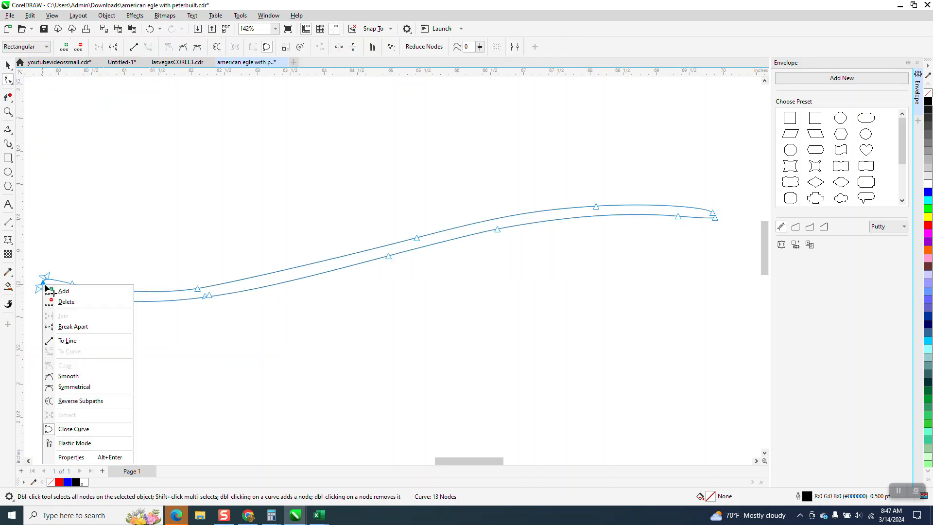
left_click(69, 326)
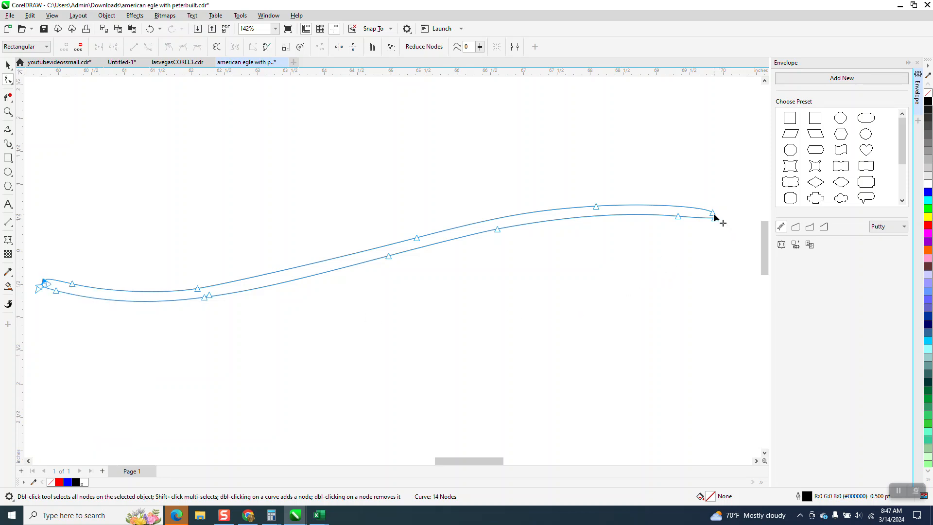
right_click(714, 217)
left_click(735, 256)
Delete the lower line of the copied band with Virtual Segment Delete, and undo the deletion of the remaining upper curve
left_click(8, 96)
left_click_drag(359, 259, 364, 284)
left_click(183, 298)
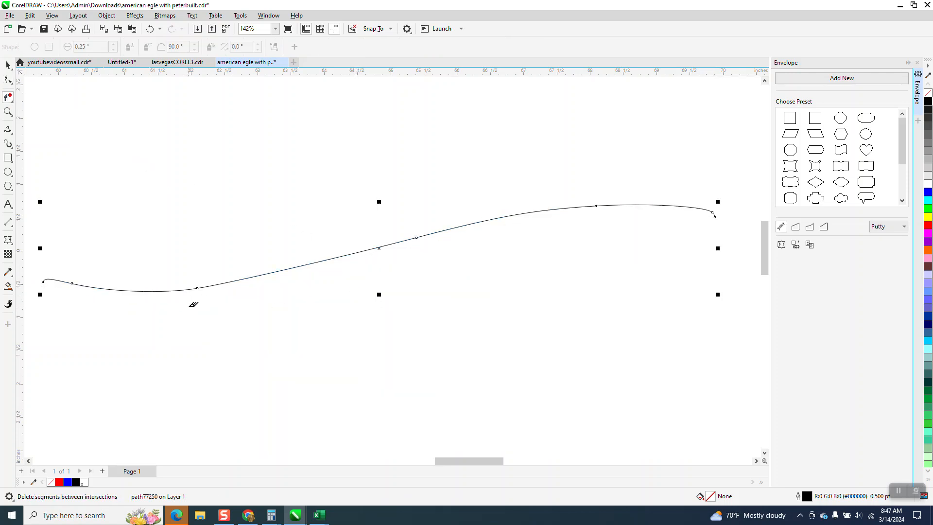
left_click(715, 214)
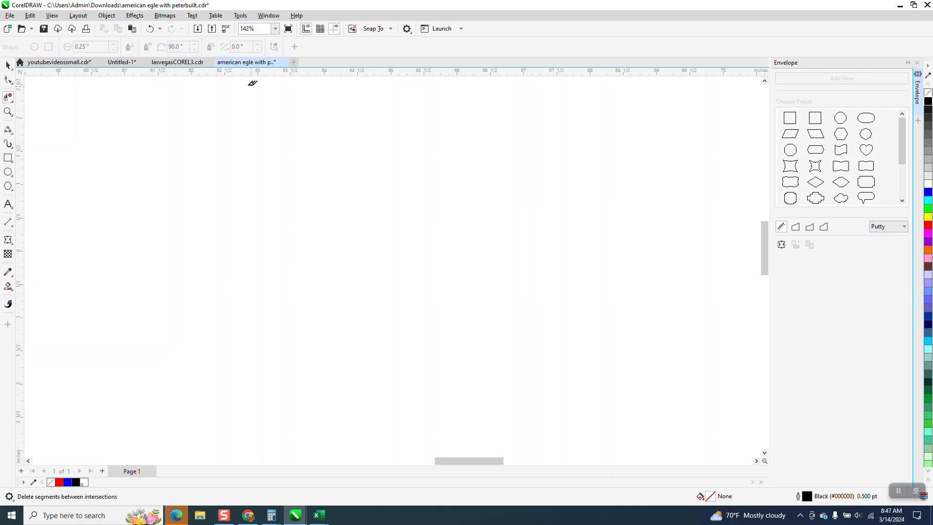
left_click(149, 29)
Add a node just past the hook at the curve's left end, and delete the original left end node
left_click(8, 112)
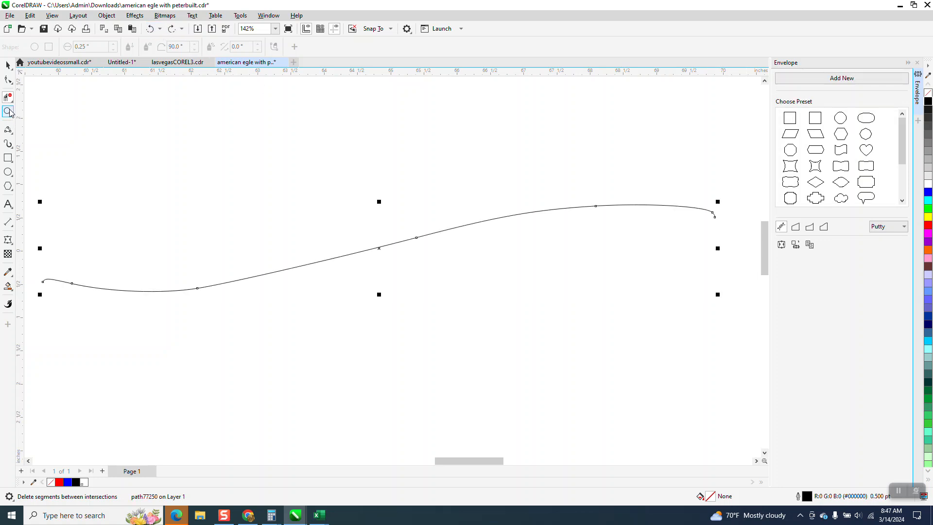
left_click_drag(36, 273, 78, 286)
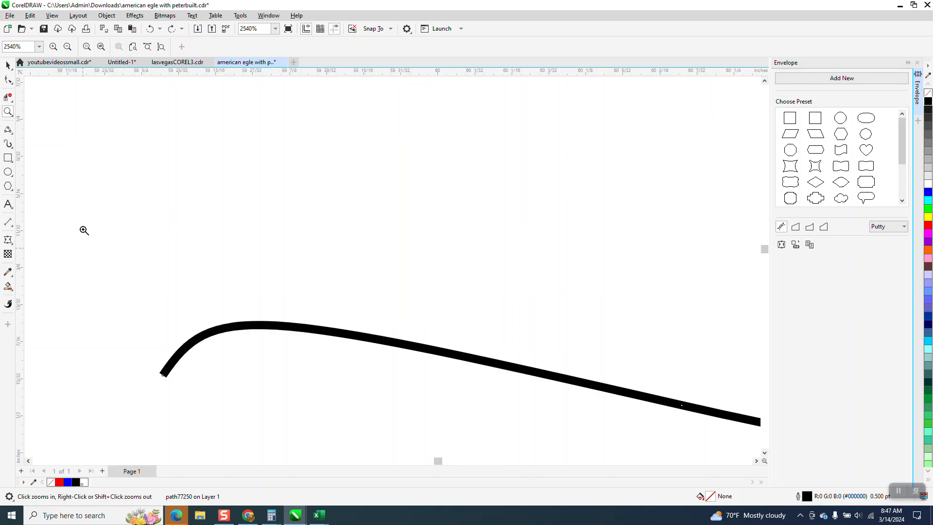
left_click(7, 80)
left_click(163, 374)
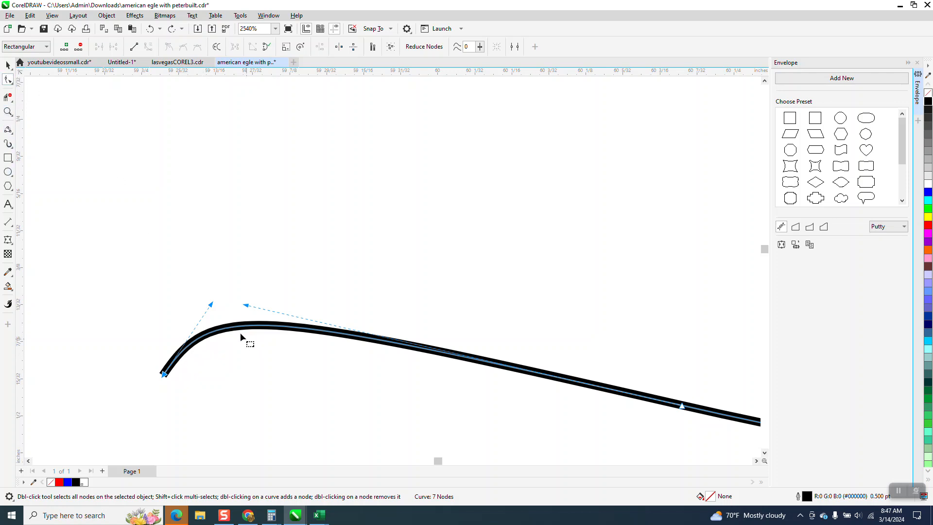
double_click(254, 327)
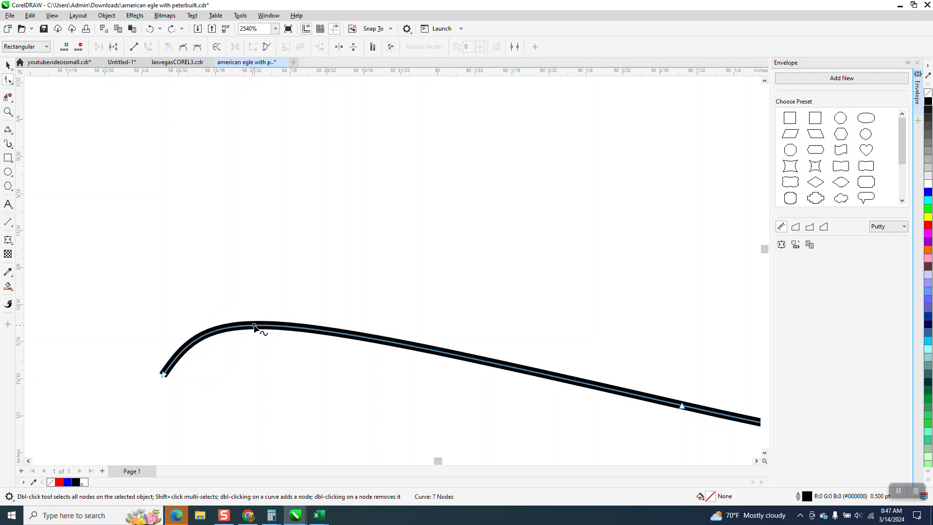
left_click(163, 375)
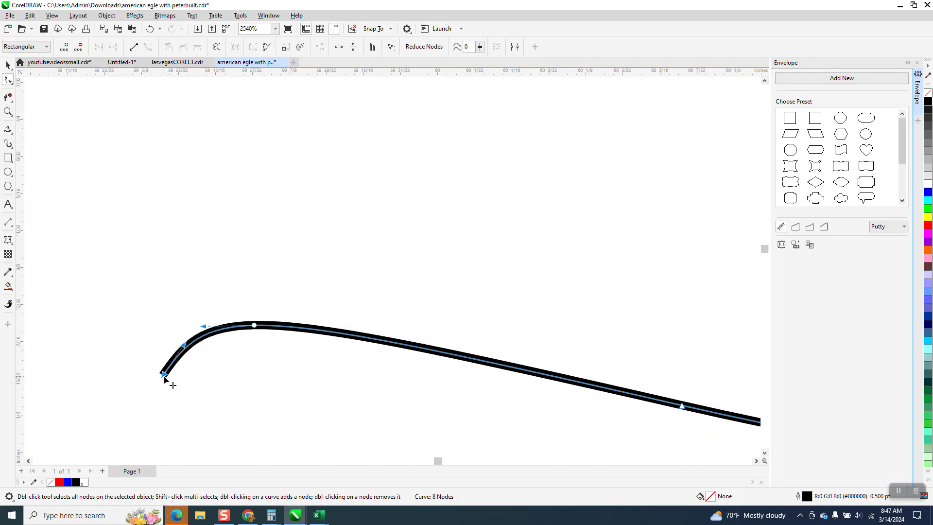
key("Delete")
scroll(128, 353, "down", 4)
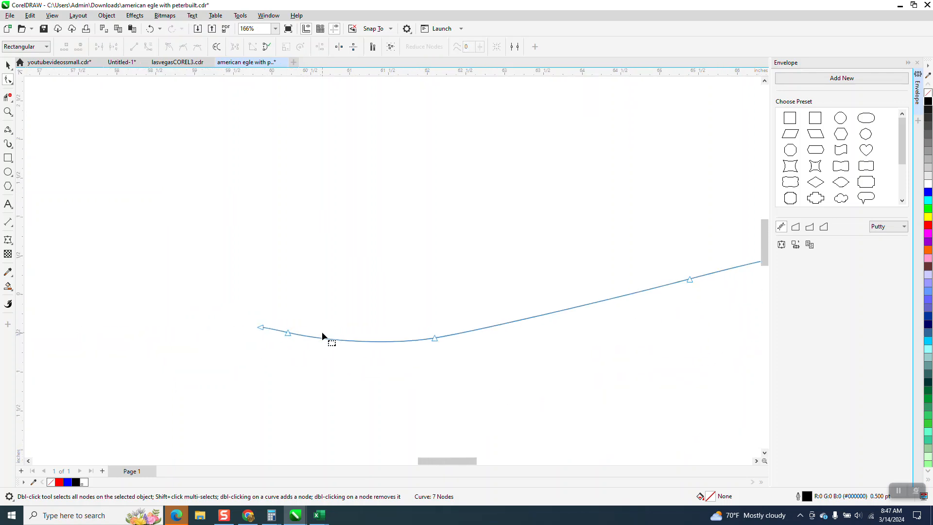
Delete the end node of the short hook at the curve's right end
scroll(322, 332, "down", 1)
left_click(7, 112)
left_click_drag(676, 282, 722, 315)
left_click(8, 79)
double_click(221, 227)
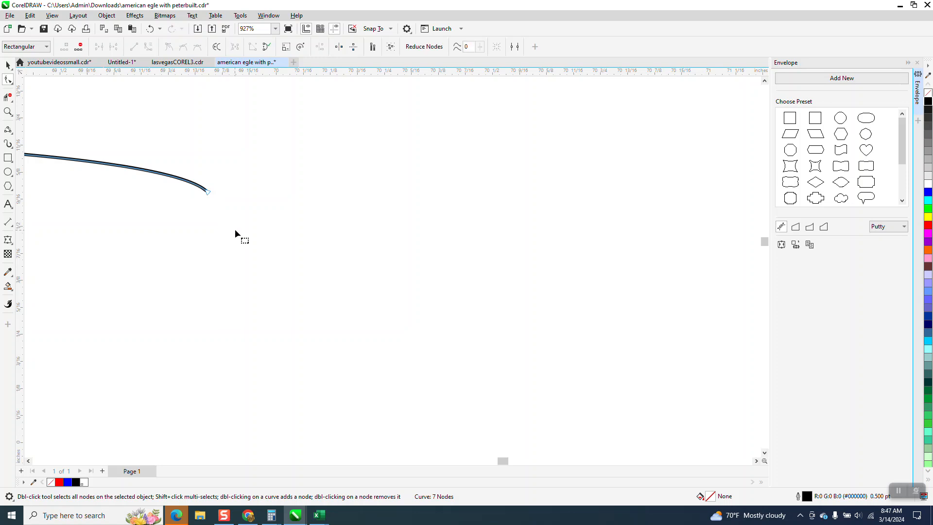
scroll(333, 246, "down", 3)
scroll(479, 258, "down", 4)
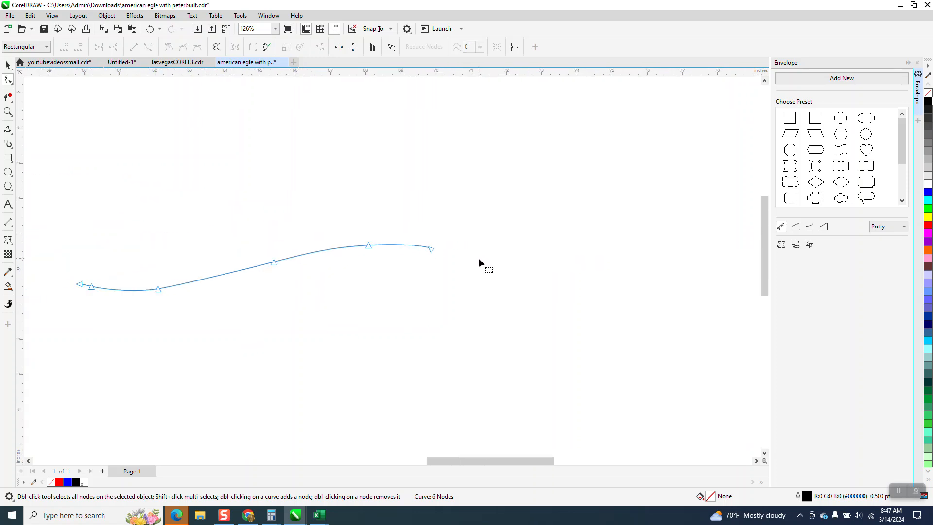
Move the straight PETERBUILT text to just above the trimmed curve
left_click(7, 64)
scroll(241, 265, "down", 4)
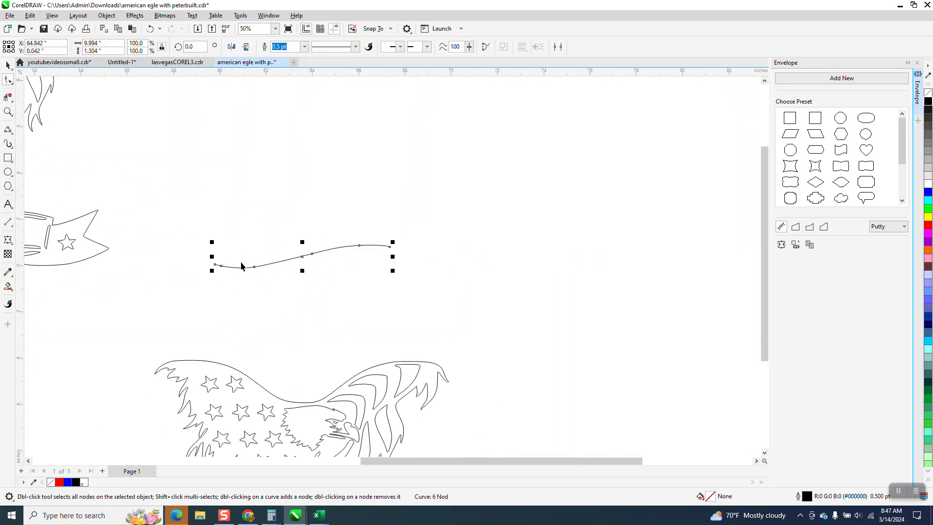
left_click_drag(122, 311, 327, 252)
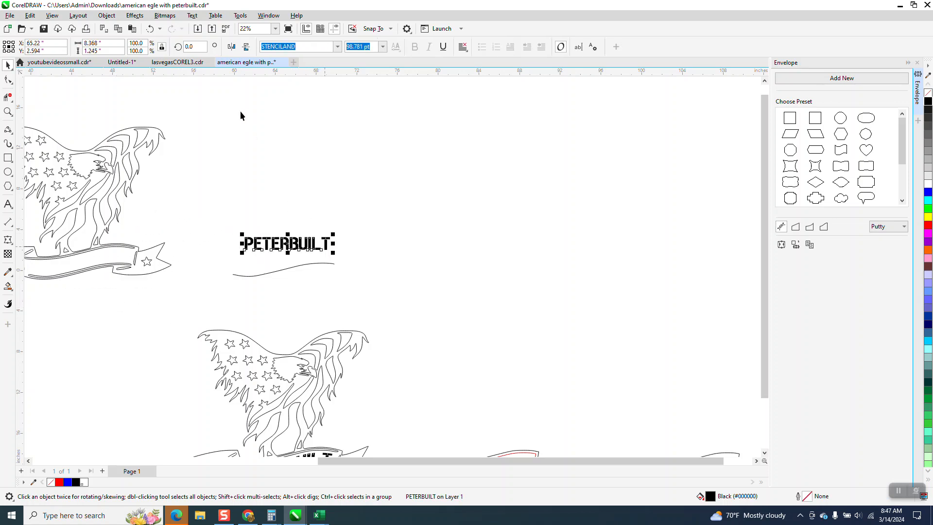
Try to fit the PETERBUILT text to the trimmed curve, and undo the fit
left_click(192, 16)
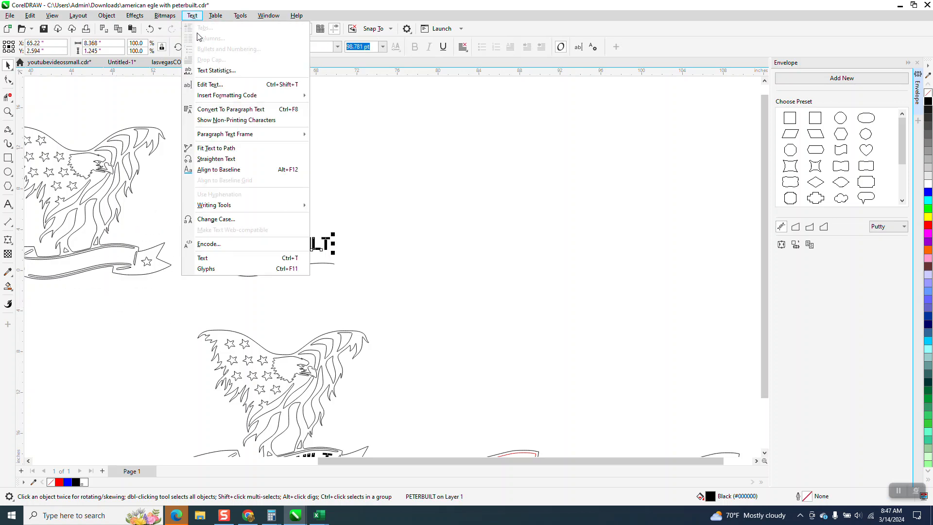
left_click(219, 150)
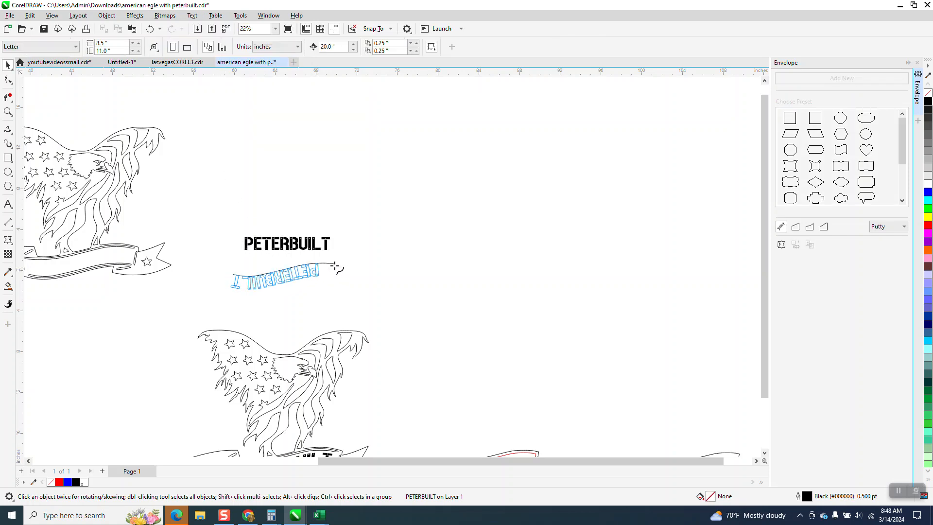
left_click(326, 270)
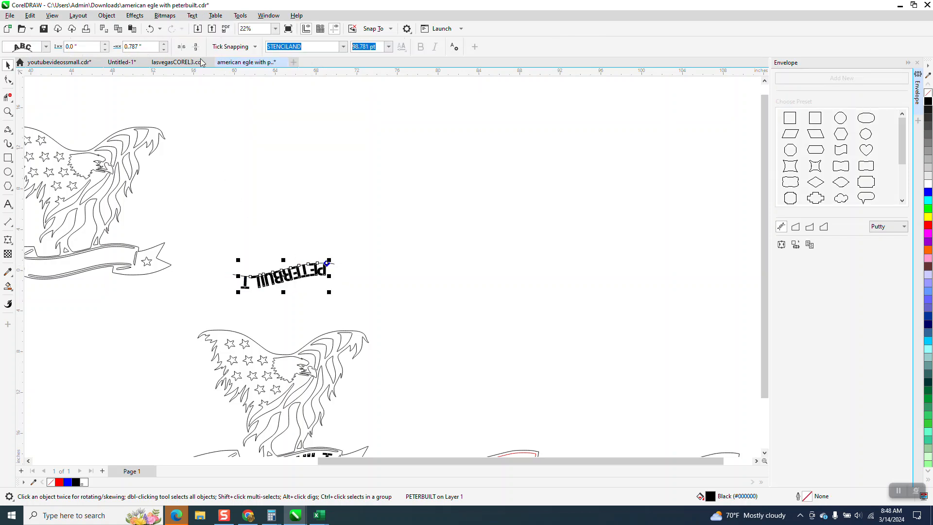
left_click(150, 29)
Select all nodes of the trimmed curve and reverse its direction with Reverse Subpaths
left_click(8, 65)
left_click(167, 145)
left_click(246, 276)
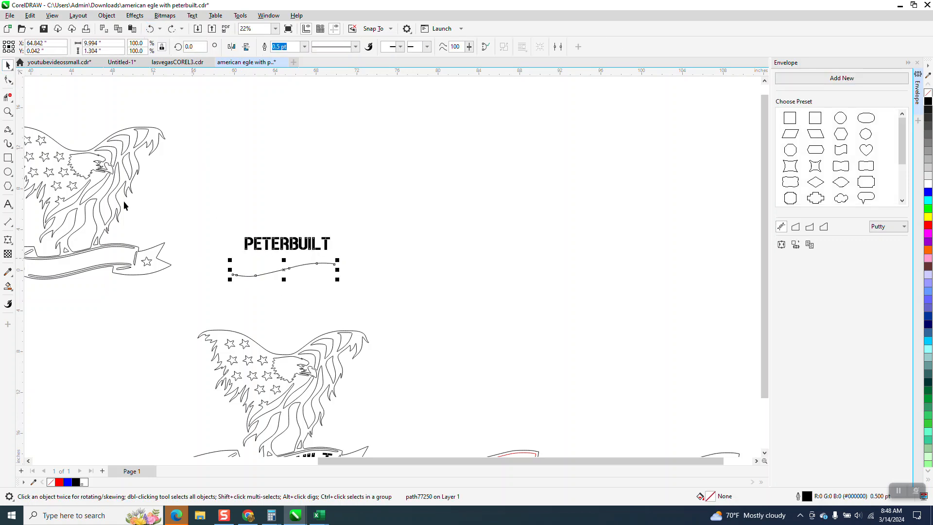
left_click(7, 112)
left_click_drag(200, 202, 468, 307)
left_click(9, 81)
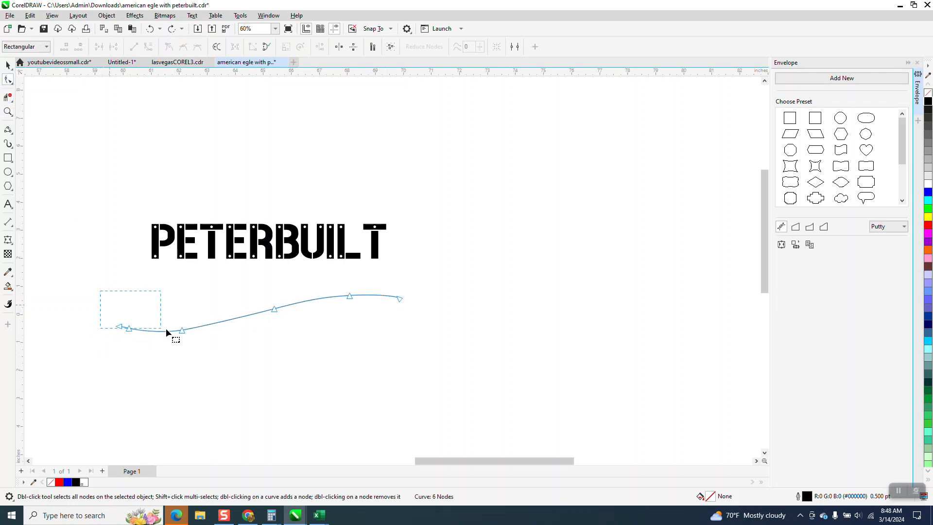
left_click_drag(390, 342, 421, 346)
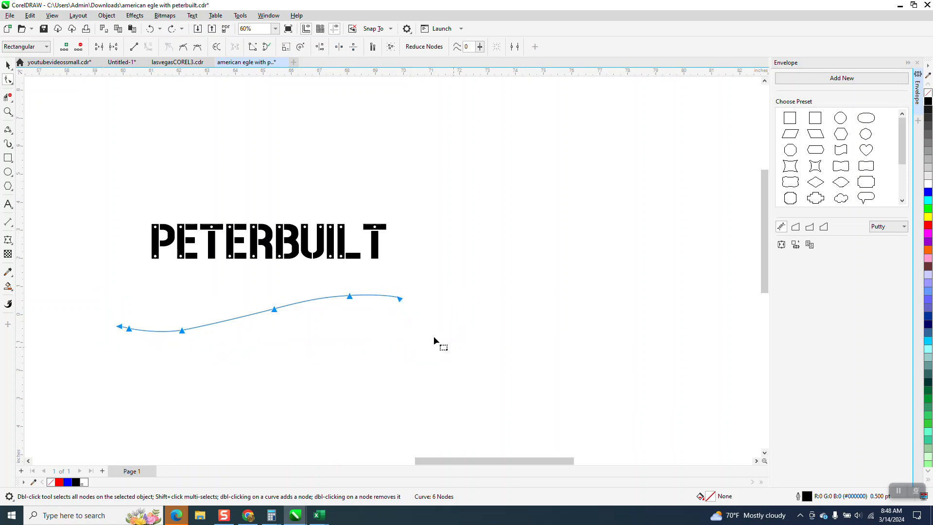
right_click(399, 302)
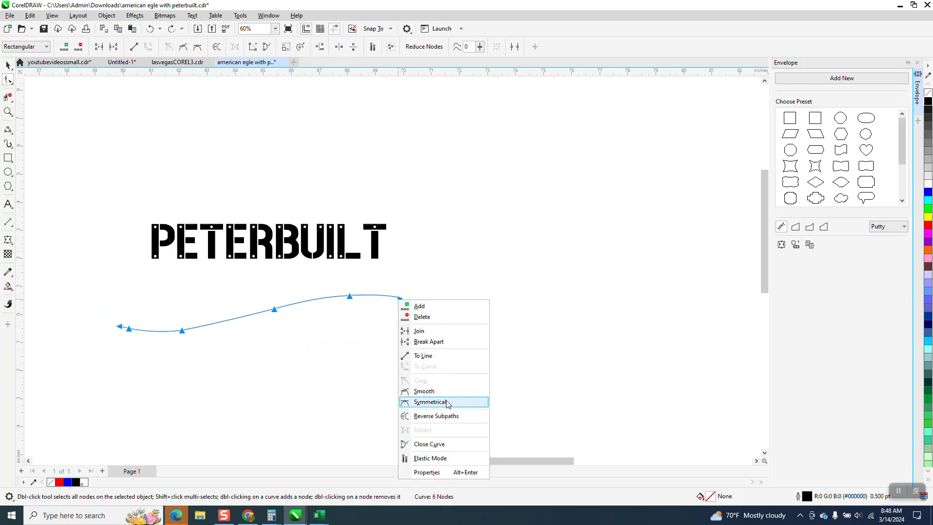
left_click(443, 416)
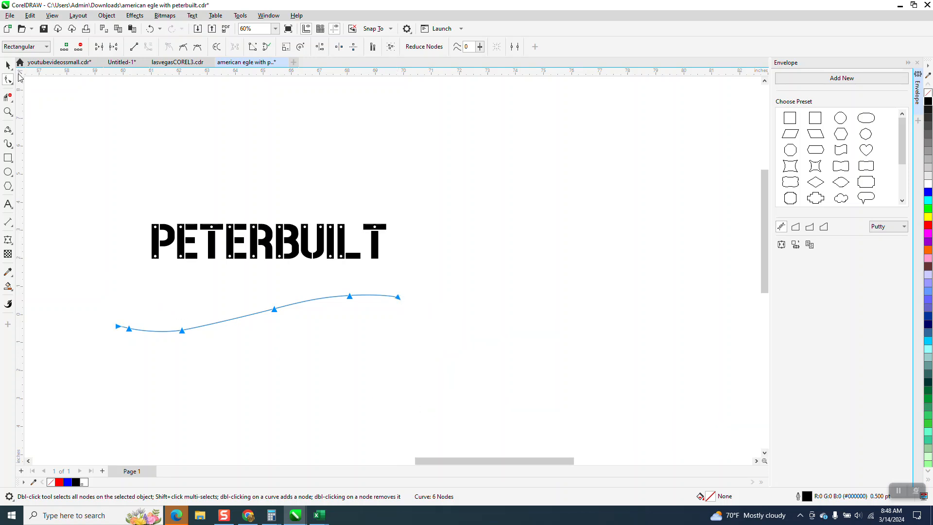
Fit the PETERBUILT text to the reversed curve so the letters sit on top of the line near its left end
left_click(7, 64)
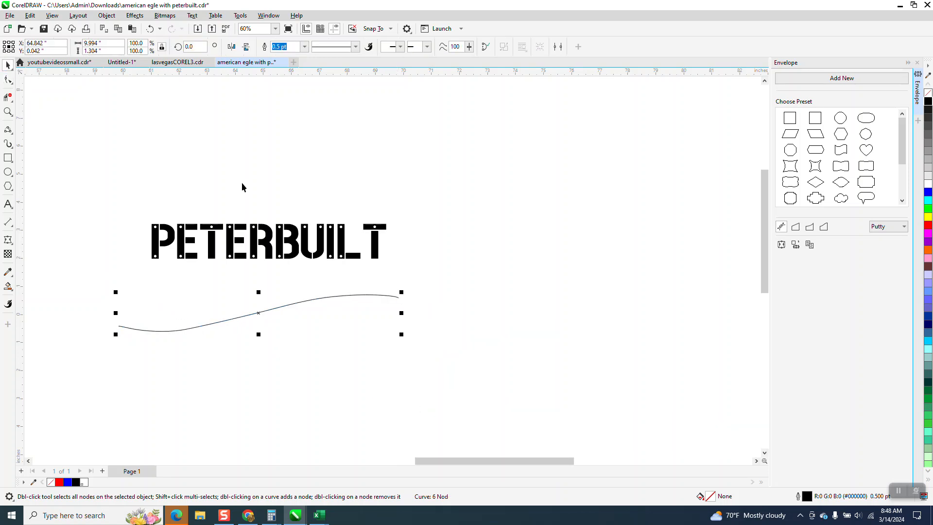
left_click(263, 230)
left_click(193, 16)
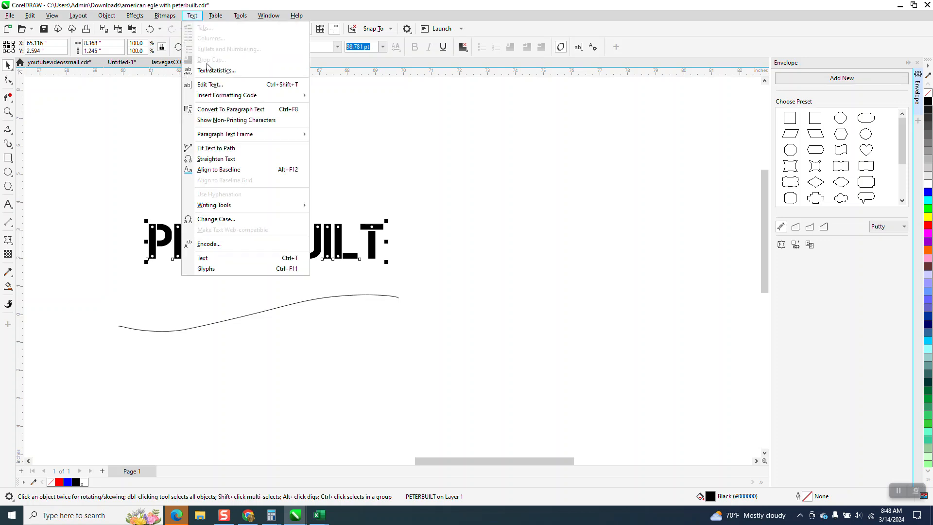
left_click(215, 148)
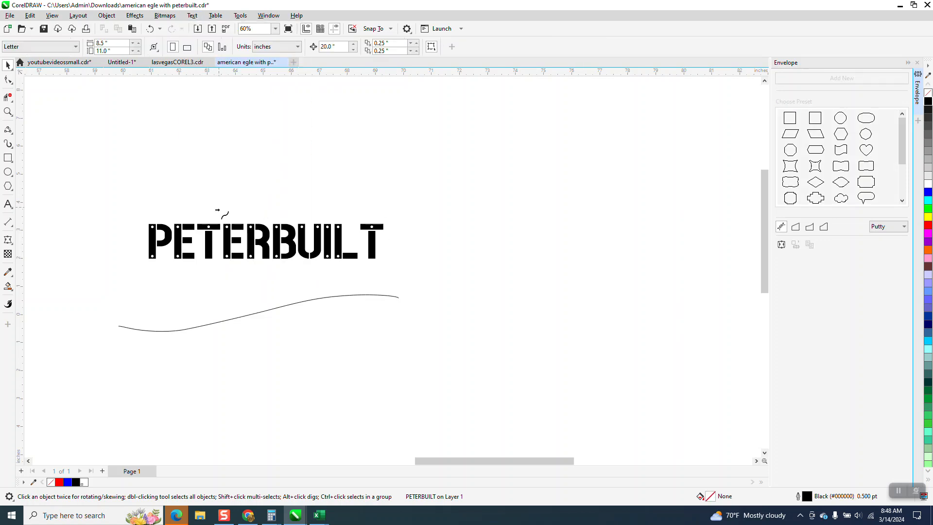
left_click(142, 336)
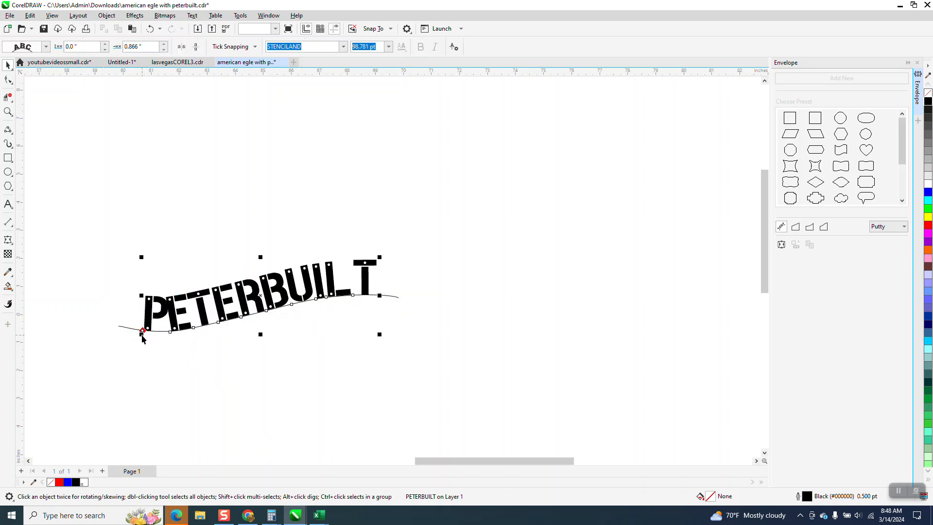
scroll(218, 376, "down", 1)
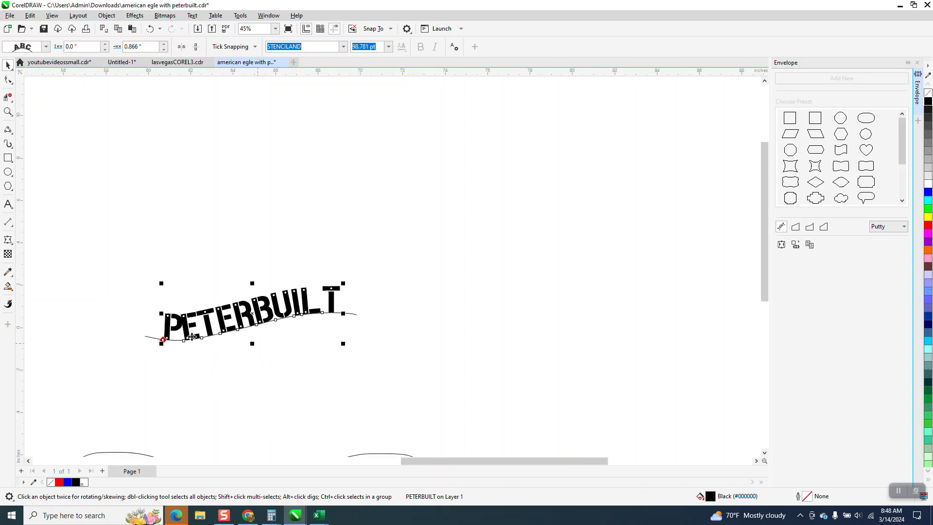
scroll(410, 287, "down", 3)
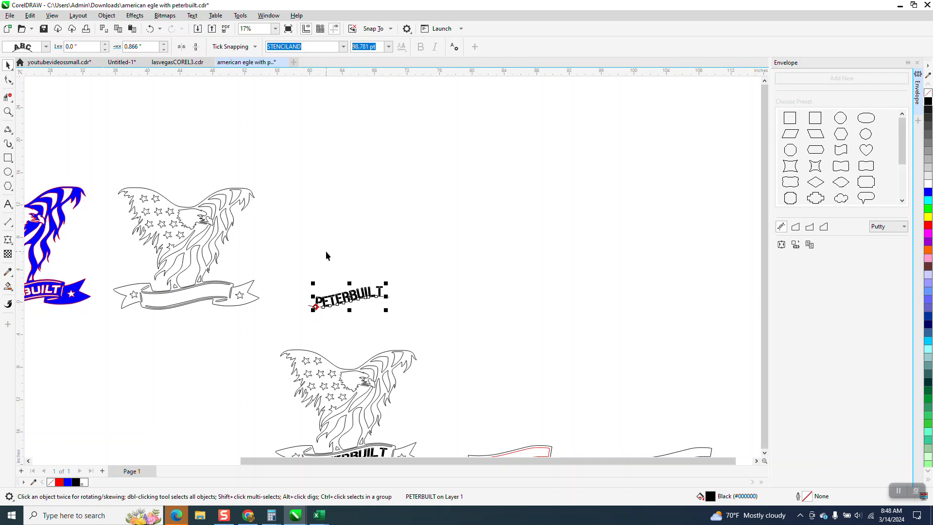
Select the fitted text together with its path, and break the PETERBUILT text apart from the curve
left_click(106, 16)
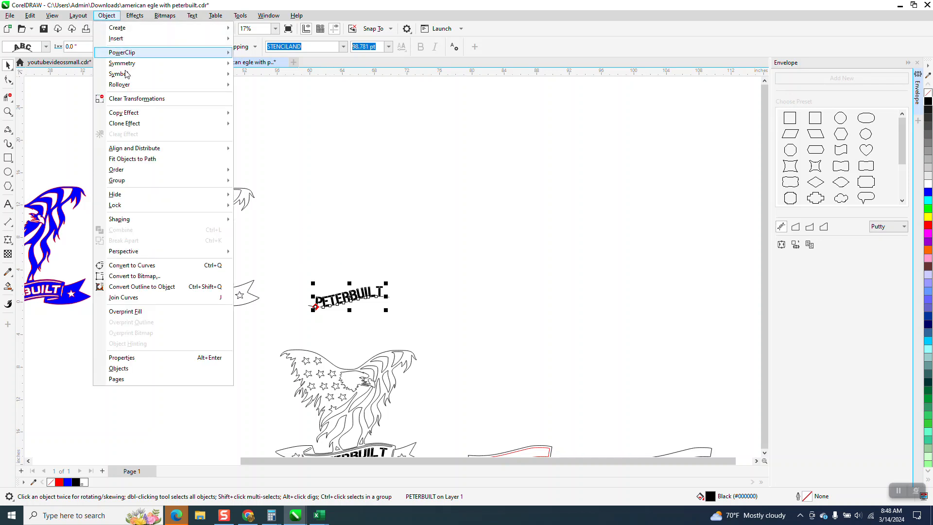
left_click(328, 229)
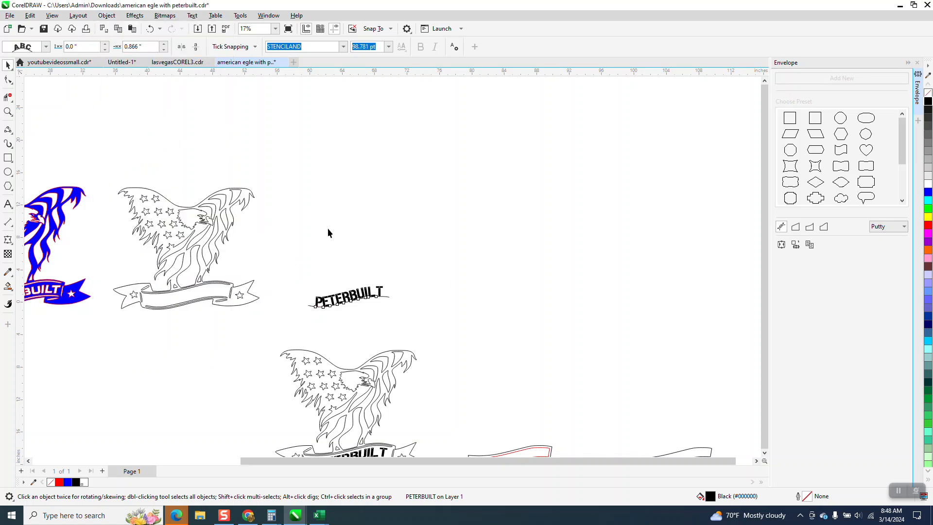
left_click(329, 233)
left_click_drag(456, 326, 456, 326)
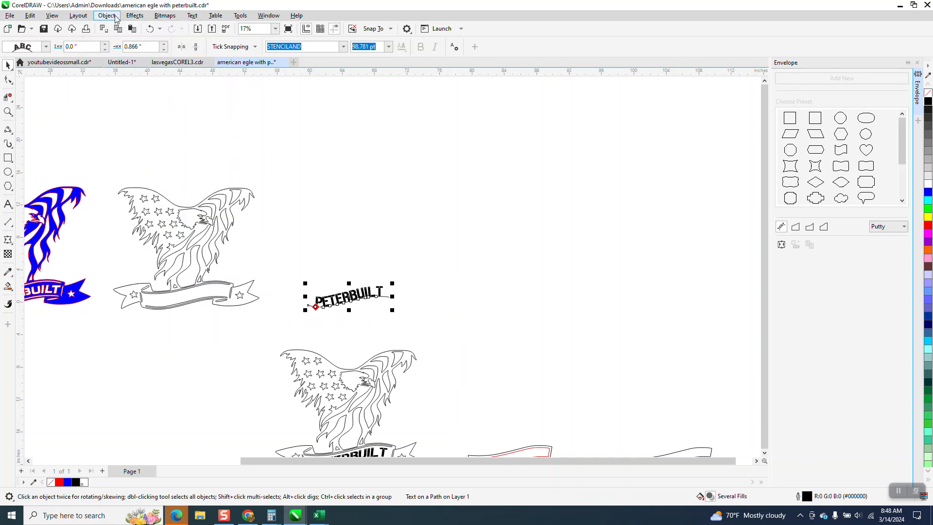
left_click(106, 16)
left_click(137, 240)
left_click(321, 265)
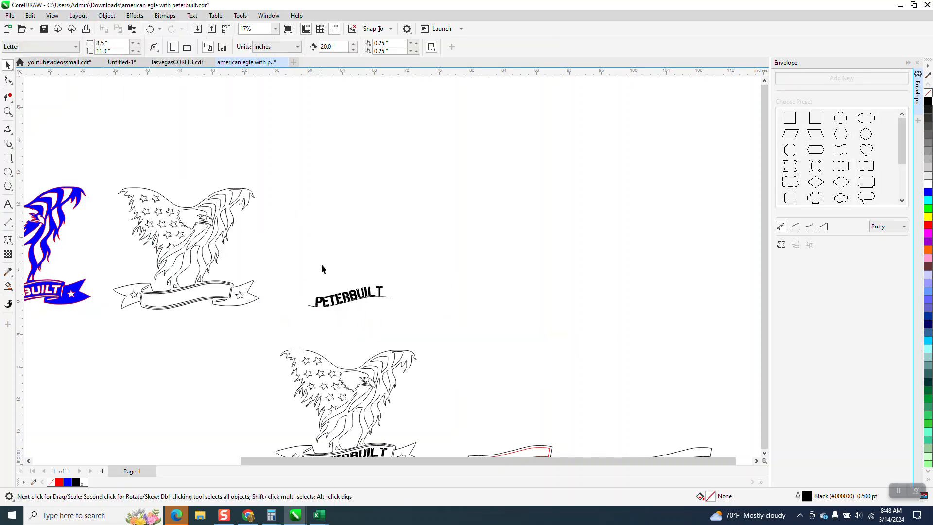
Move the curved PETERBUILT text 20 inches left into the eagle's empty ribbon banner
left_click(332, 299)
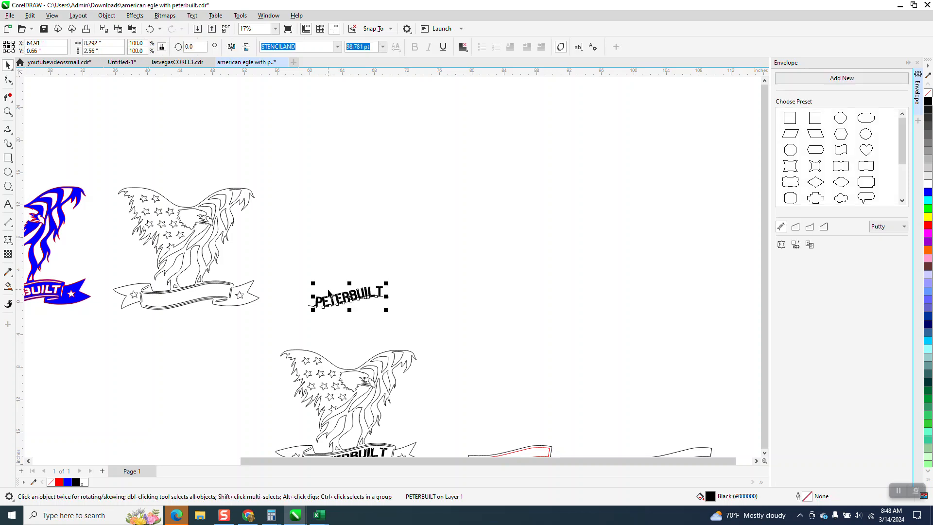
key("Left")
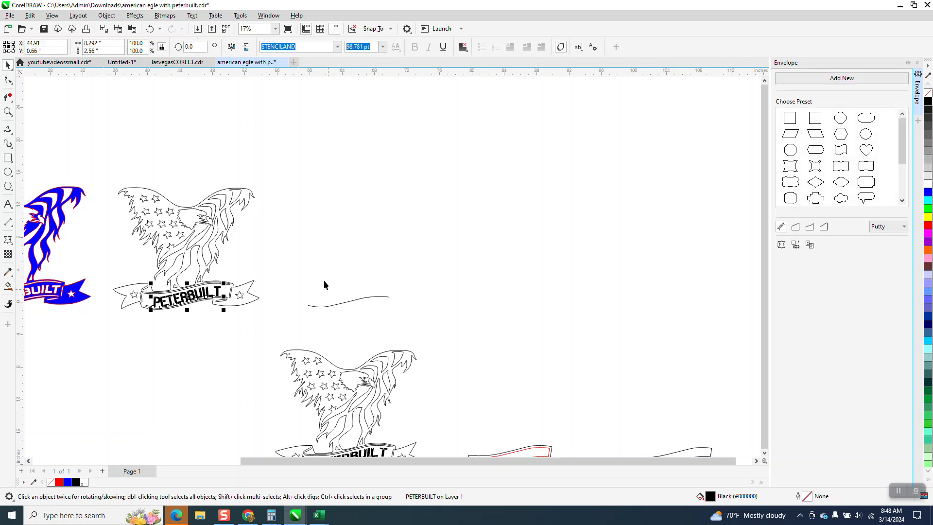
left_click(8, 111)
left_click_drag(86, 228, 425, 327)
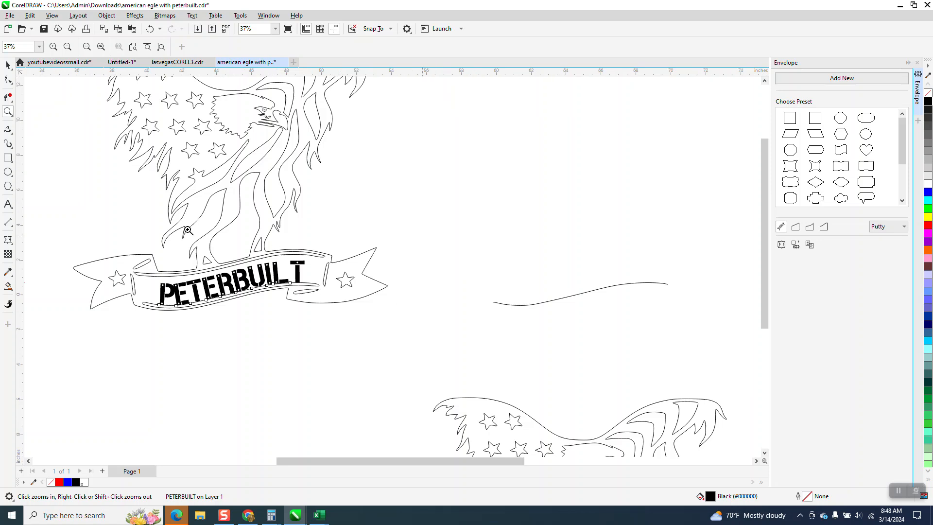
Set a small nudge distance, and nudge the PETERBUILT text up in the banner to a Y position of 0.83 inches
left_click(8, 64)
left_click(348, 225)
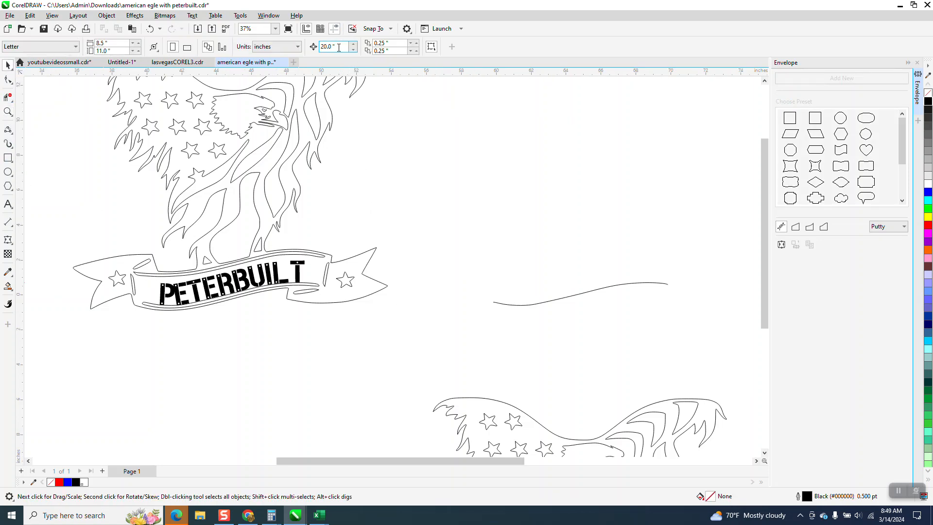
type(".01")
left_click(295, 266)
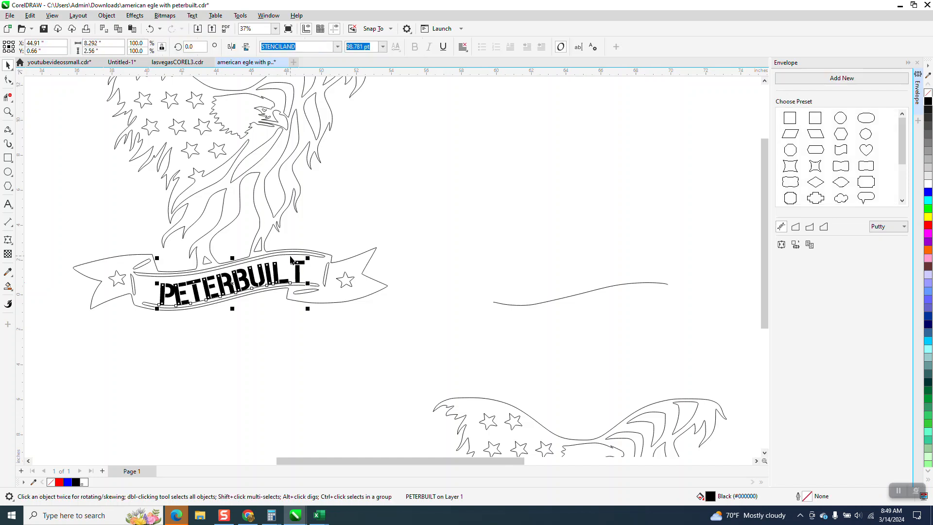
key("Up")
key("Up")
key("Up")
key("Up")
key("Up")
key("Up")
key("Up")
key("Up")
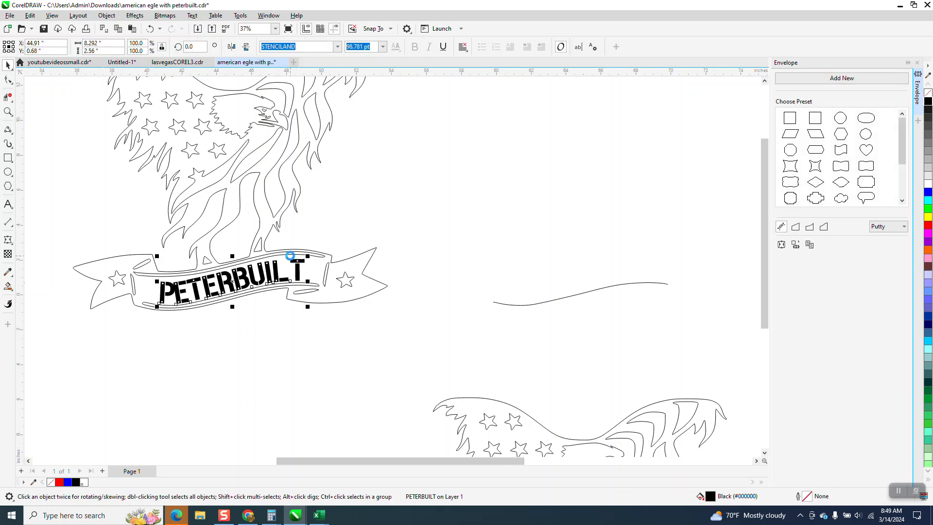
key("Up")
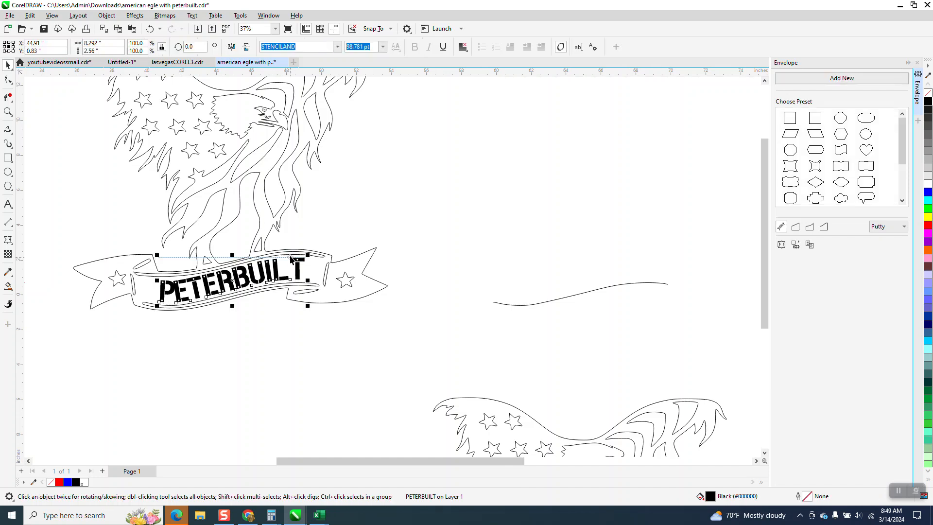
Shift the letter P of the banner's PETERBUILT text slightly left to a horizontal character offset of -16%
left_click(7, 111)
left_click_drag(128, 253, 375, 338)
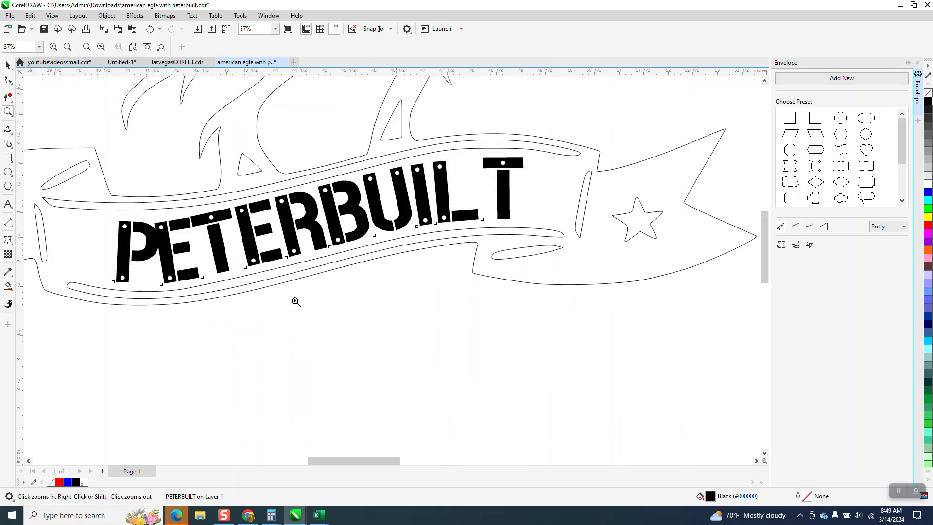
left_click(8, 80)
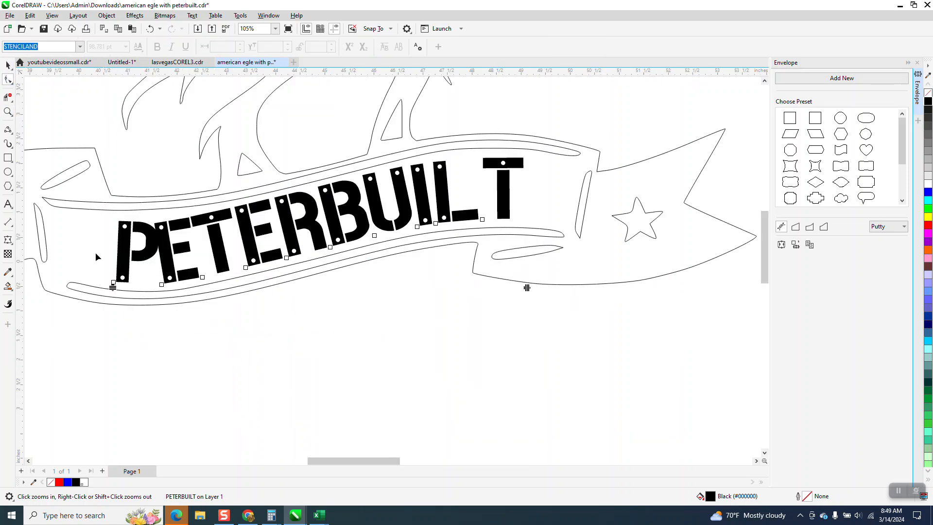
left_click(112, 284)
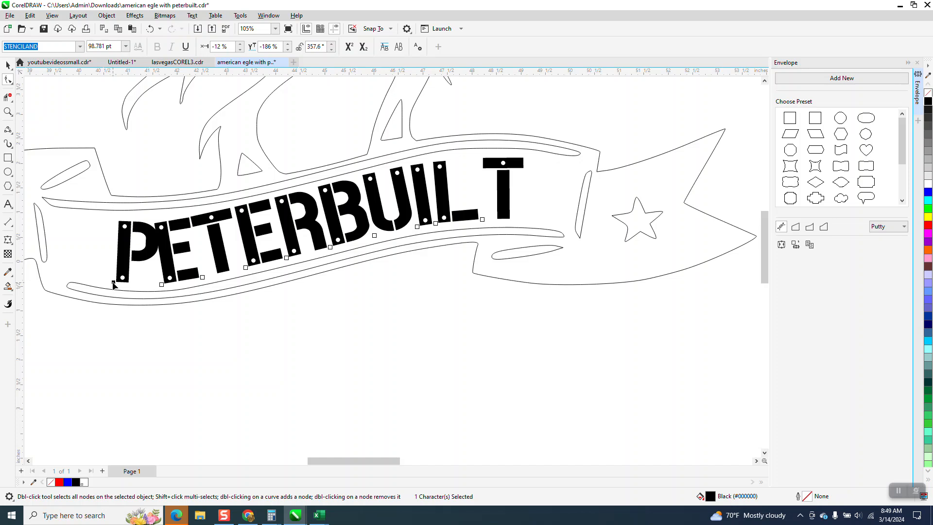
left_click_drag(113, 284, 112, 287)
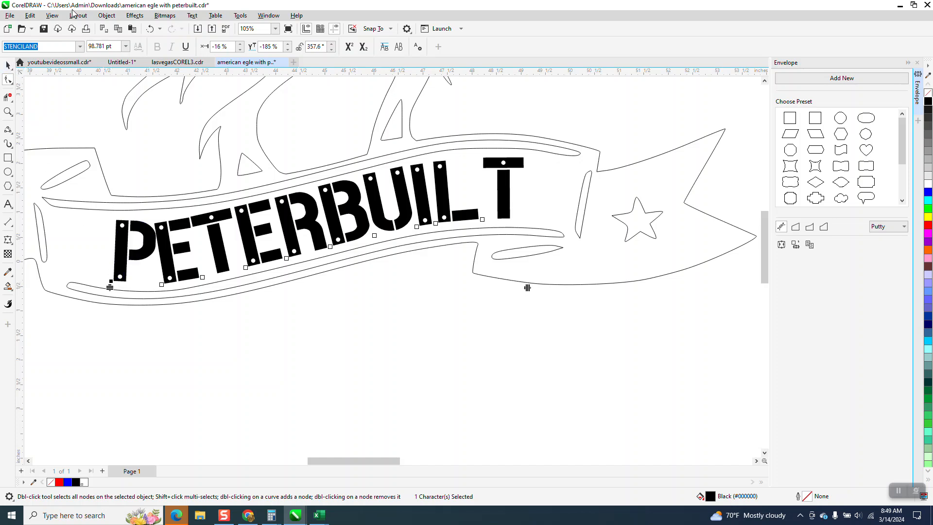
Break the PETERBUILT text apart into separate letters, and rotate the P to an angle of about 4.7 degrees
left_click(114, 19)
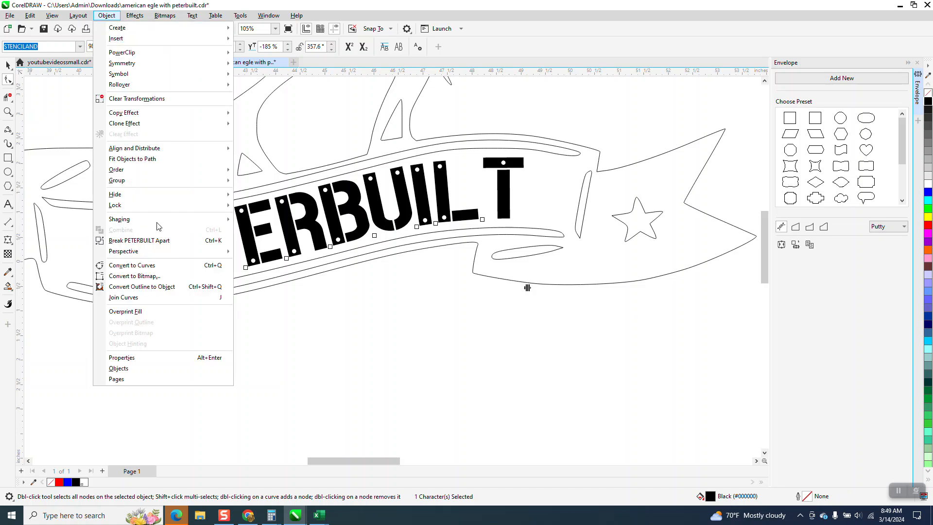
left_click(162, 183)
left_click(144, 253)
left_click(145, 252)
left_click_drag(160, 215, 158, 211)
Examine the PETERBUILT lettering in the lower eagle's banner and compare it with the curve-fitted lettering in the upper outlined eagle's banner
scroll(197, 338, "down", 5)
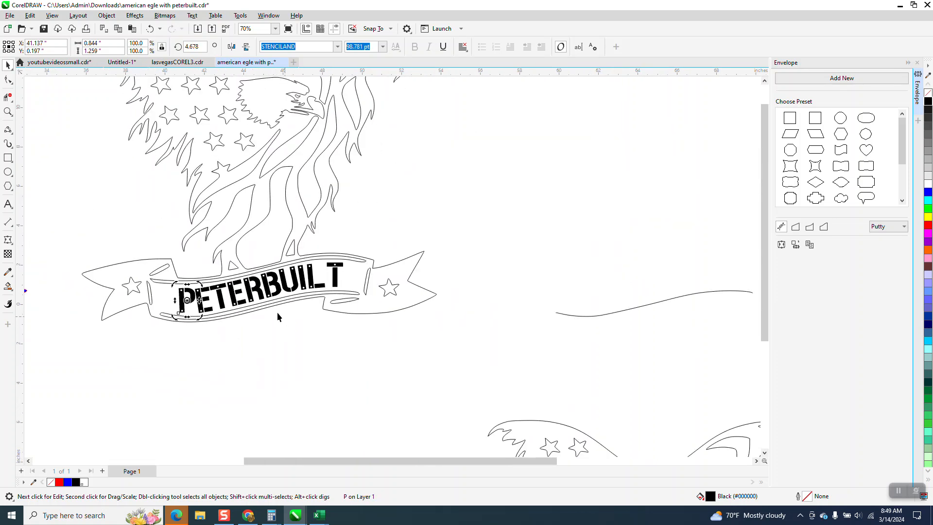
left_click(7, 112)
left_click_drag(332, 333, 454, 446)
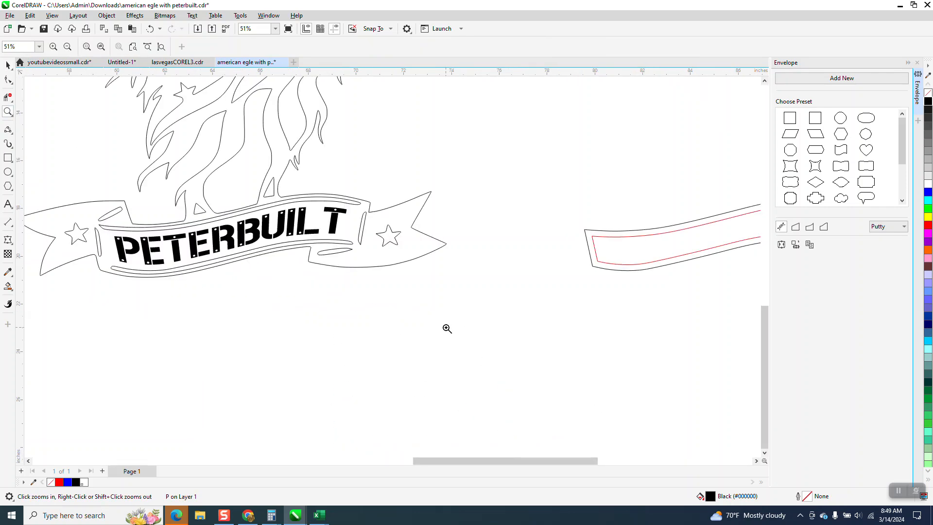
scroll(447, 329, "down", 4)
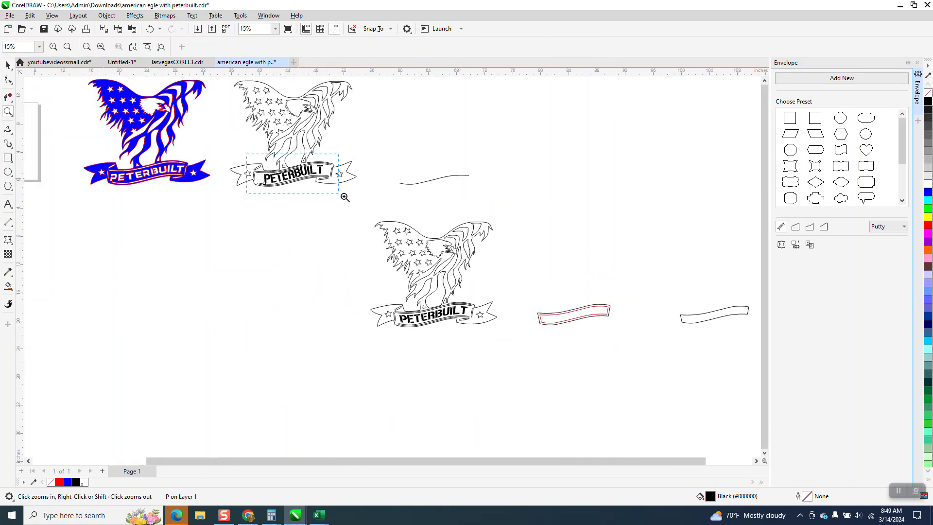
left_click_drag(317, 185, 317, 184)
scroll(464, 273, "down", 4)
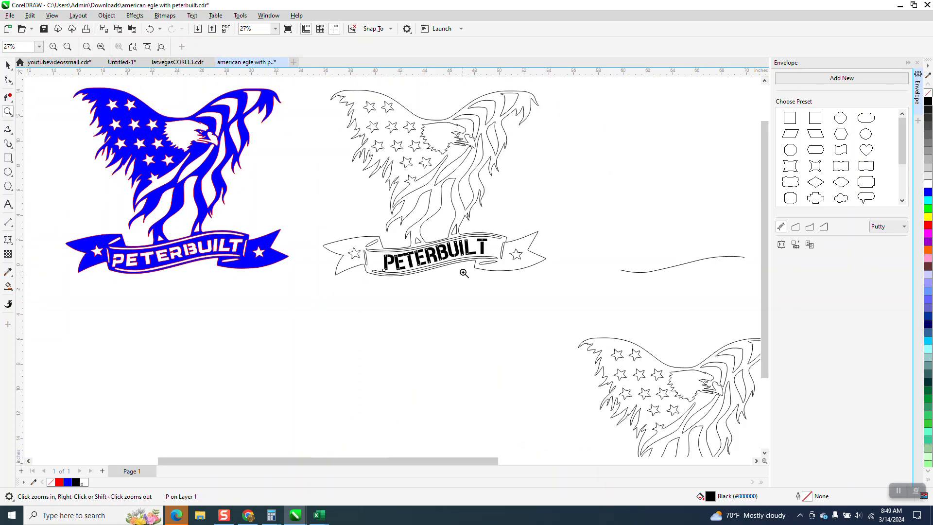
scroll(464, 273, "down", 1)
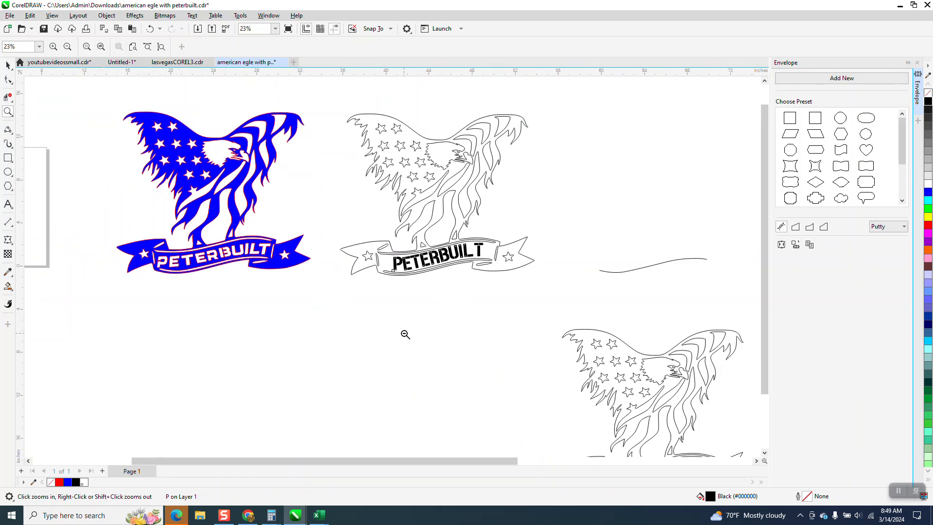